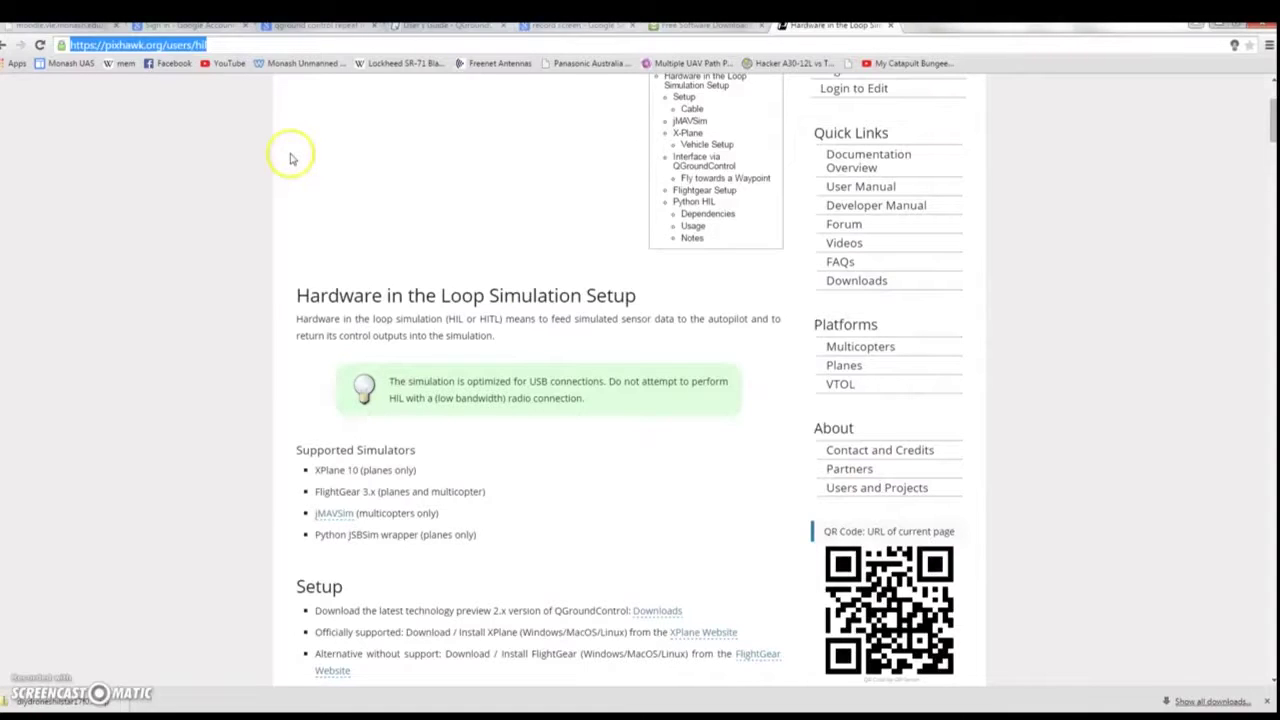
Highlight the HIL definition, the QGroundControl download line and XPlane as the supported simulator
left_click_drag(372, 295, 507, 397)
left_click(520, 397)
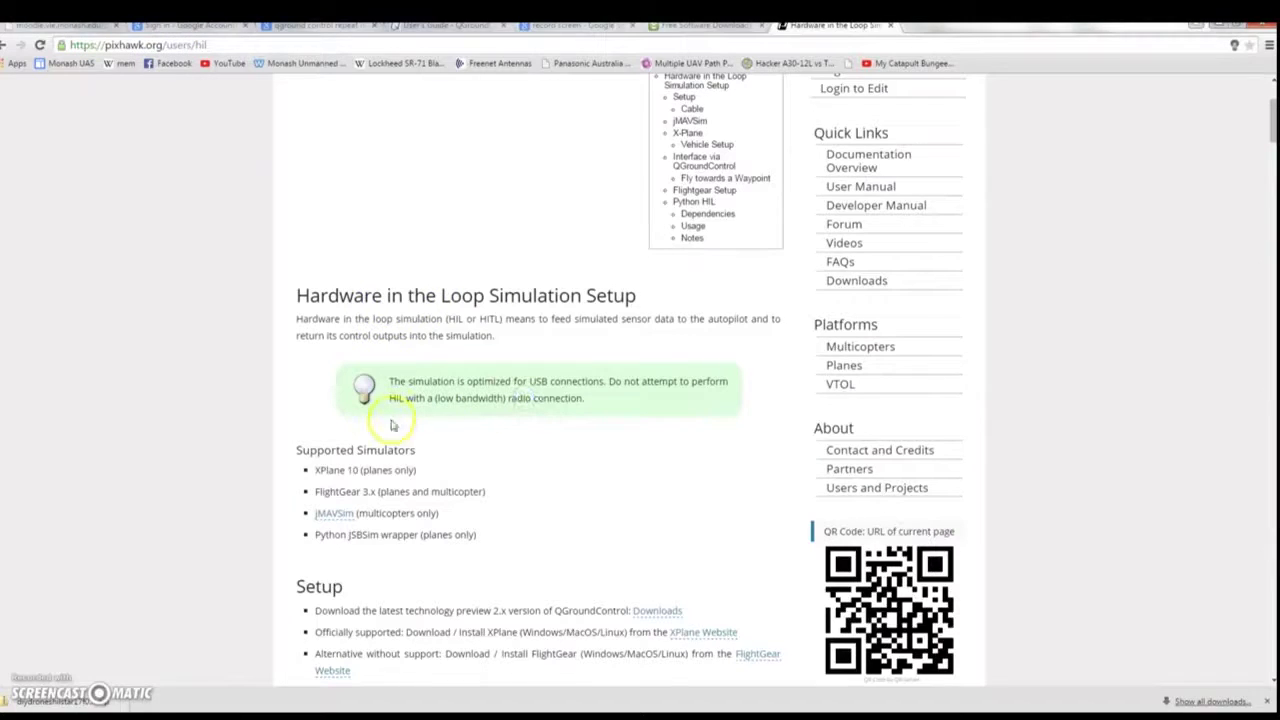
scroll(428, 508, "down", 2)
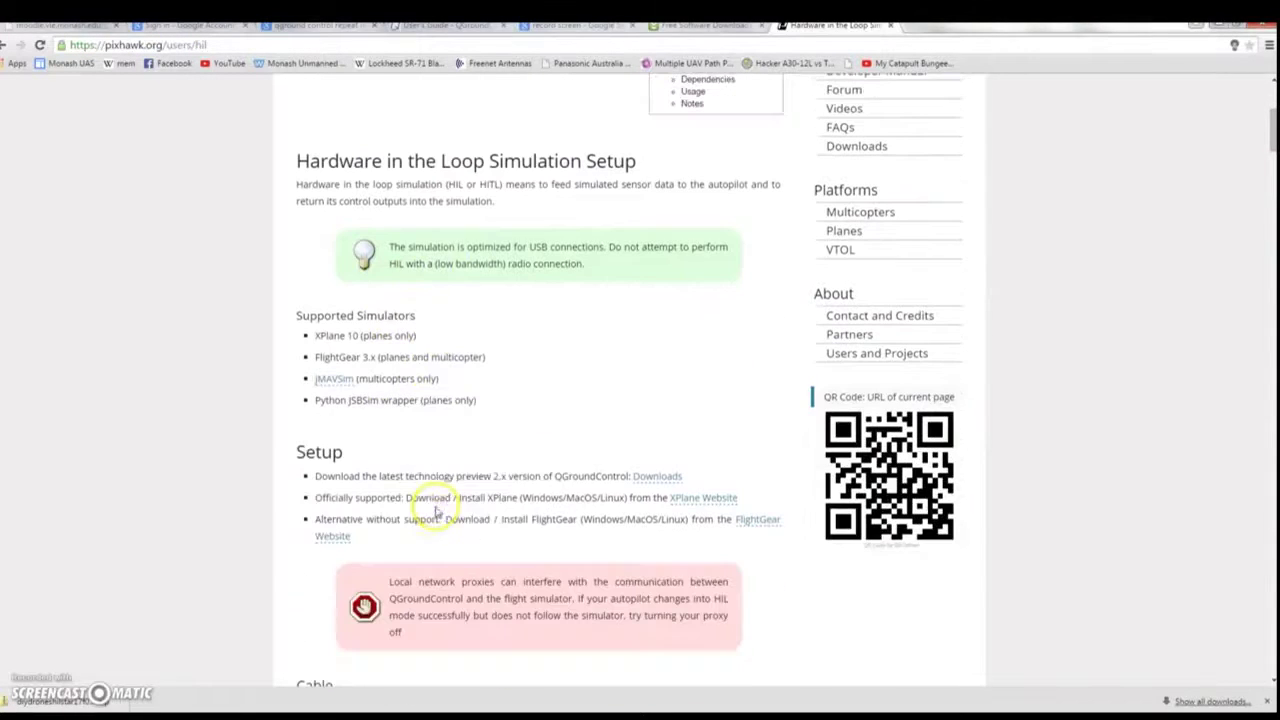
left_click_drag(552, 477, 631, 476)
left_click_drag(483, 497, 522, 497)
Highlight the microUSB Cable note and the recommended HILStar17f EasyStar airplane model
scroll(574, 383, "down", 4)
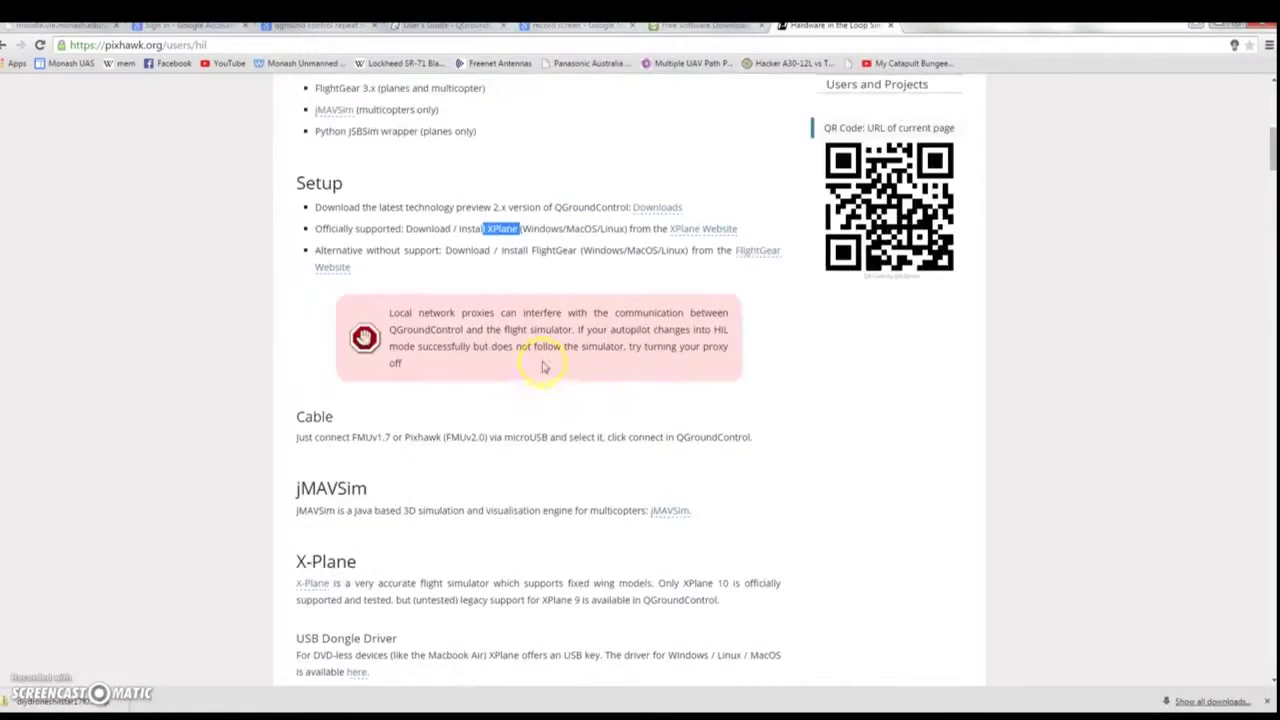
scroll(520, 374, "down", 1)
left_click_drag(511, 369, 564, 368)
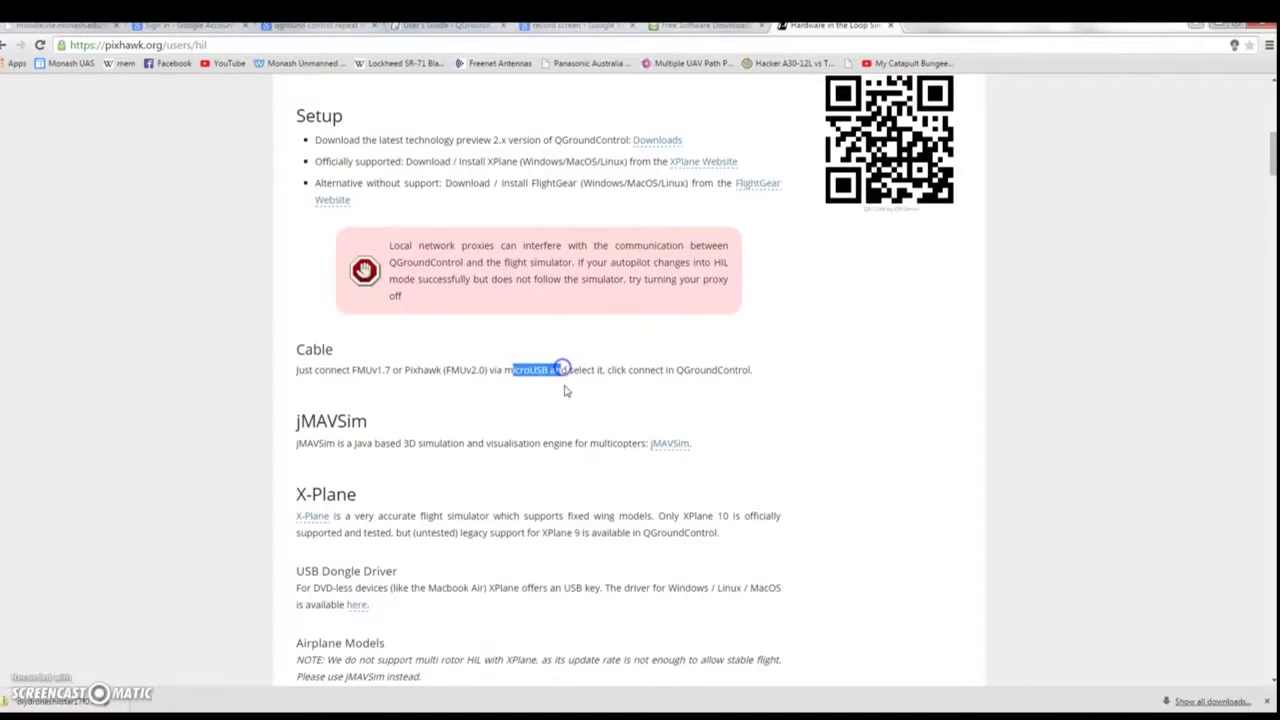
scroll(564, 391, "down", 3)
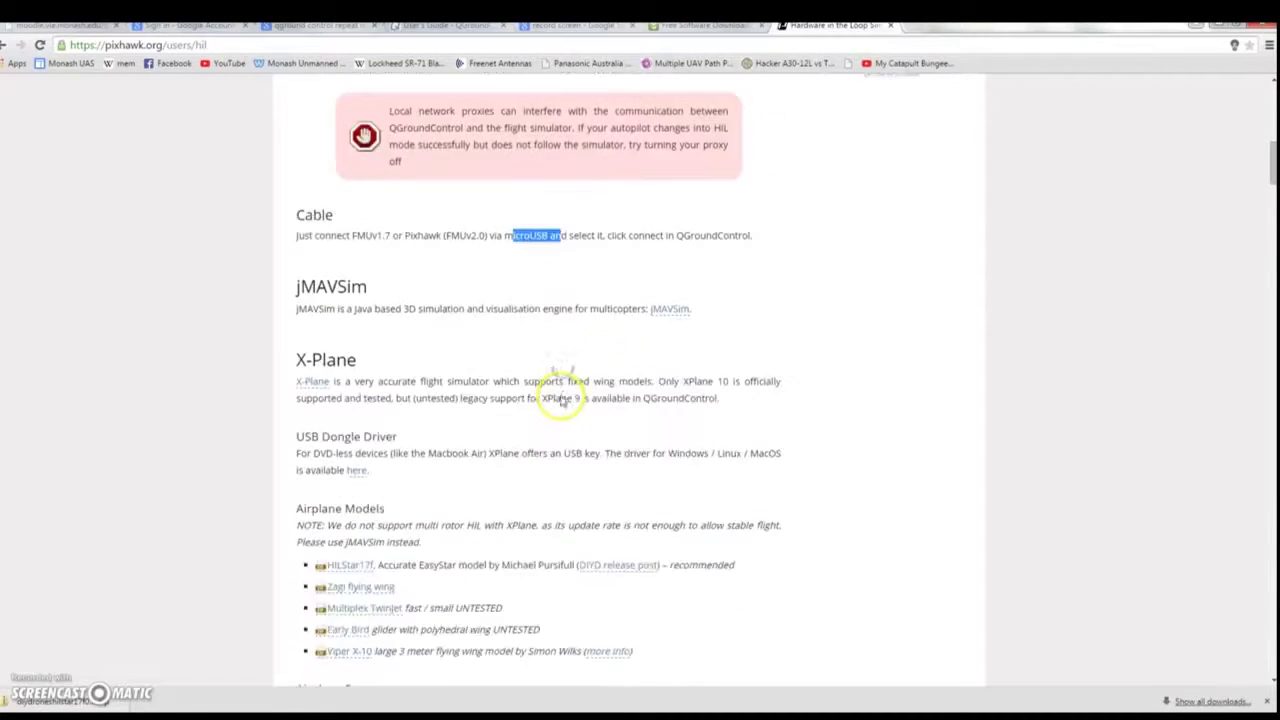
left_click_drag(420, 432, 317, 431)
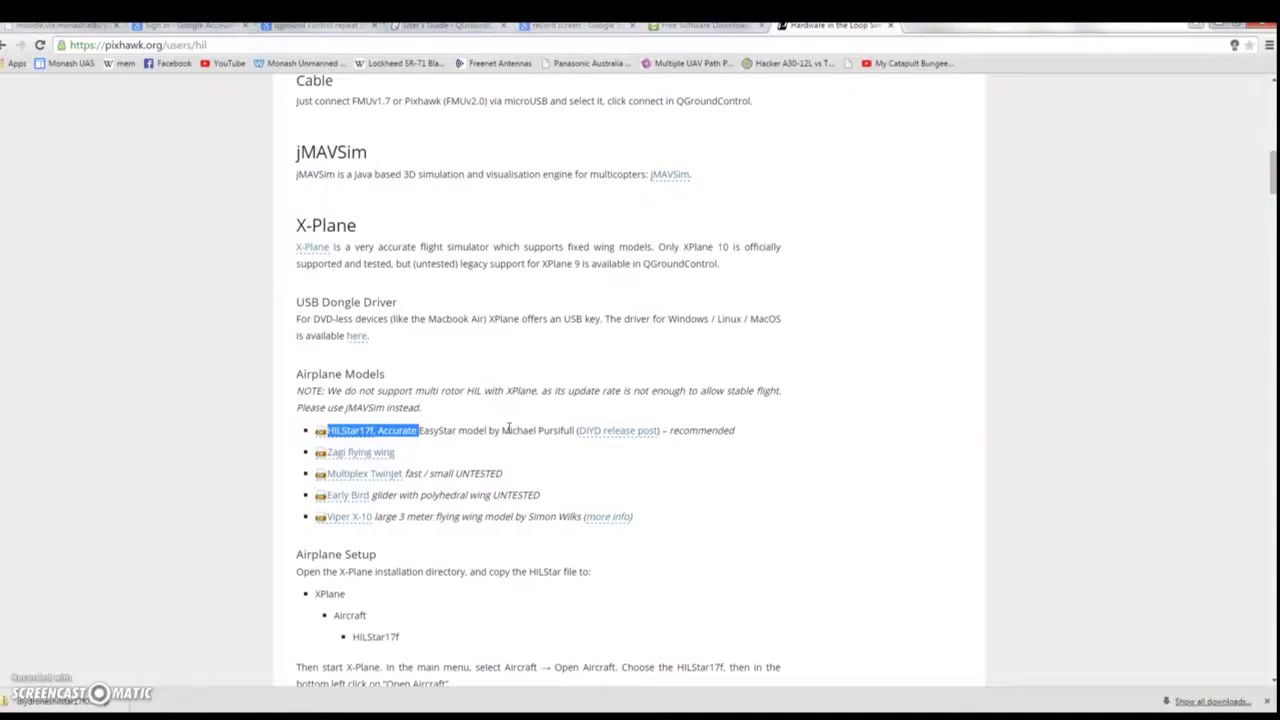
Highlight the instruction to copy the HILStar file and the X-Plane communication settings instructions
left_click(508, 428)
scroll(505, 428, "down", 2)
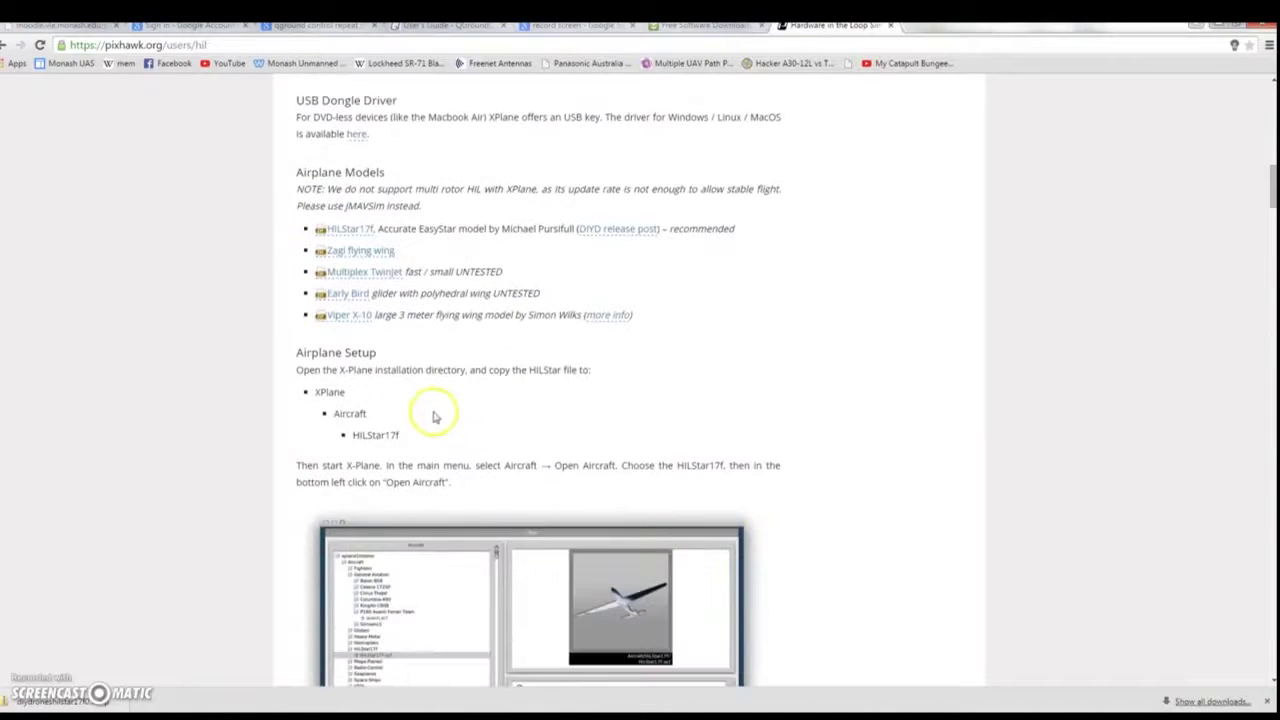
left_click_drag(297, 369, 423, 430)
left_click(408, 443)
scroll(459, 457, "down", 2)
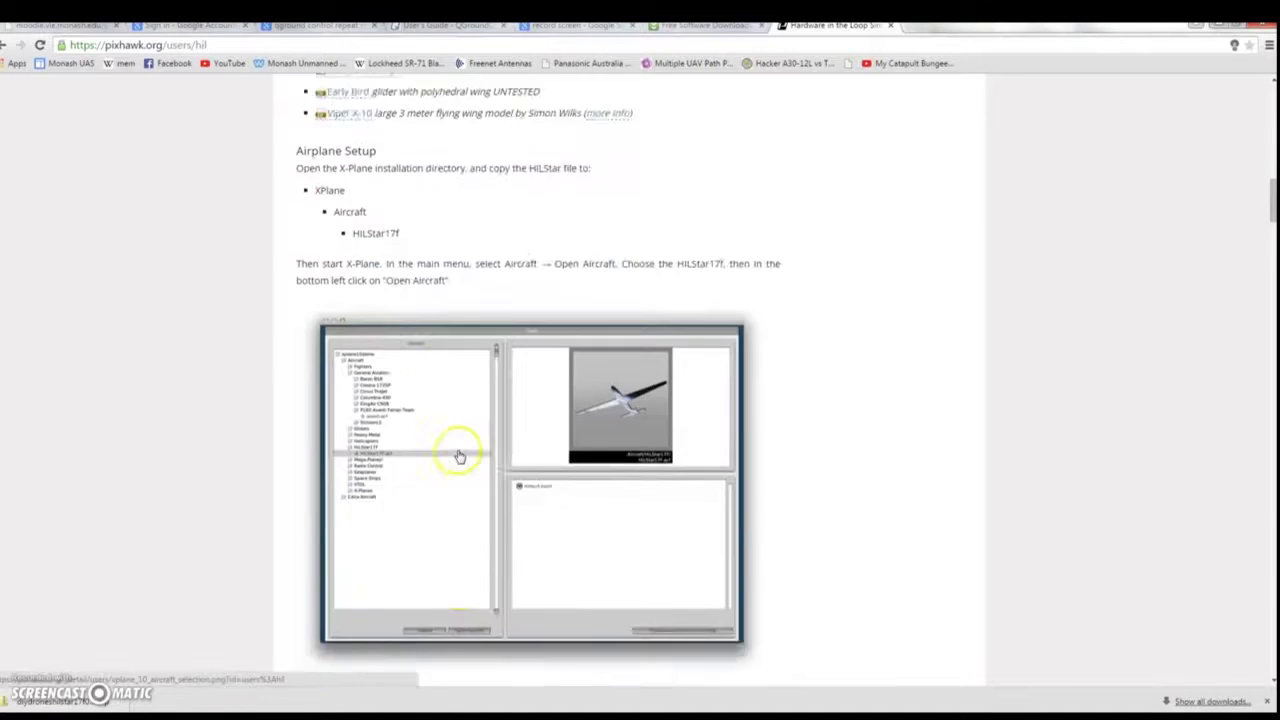
scroll(459, 457, "down", 5)
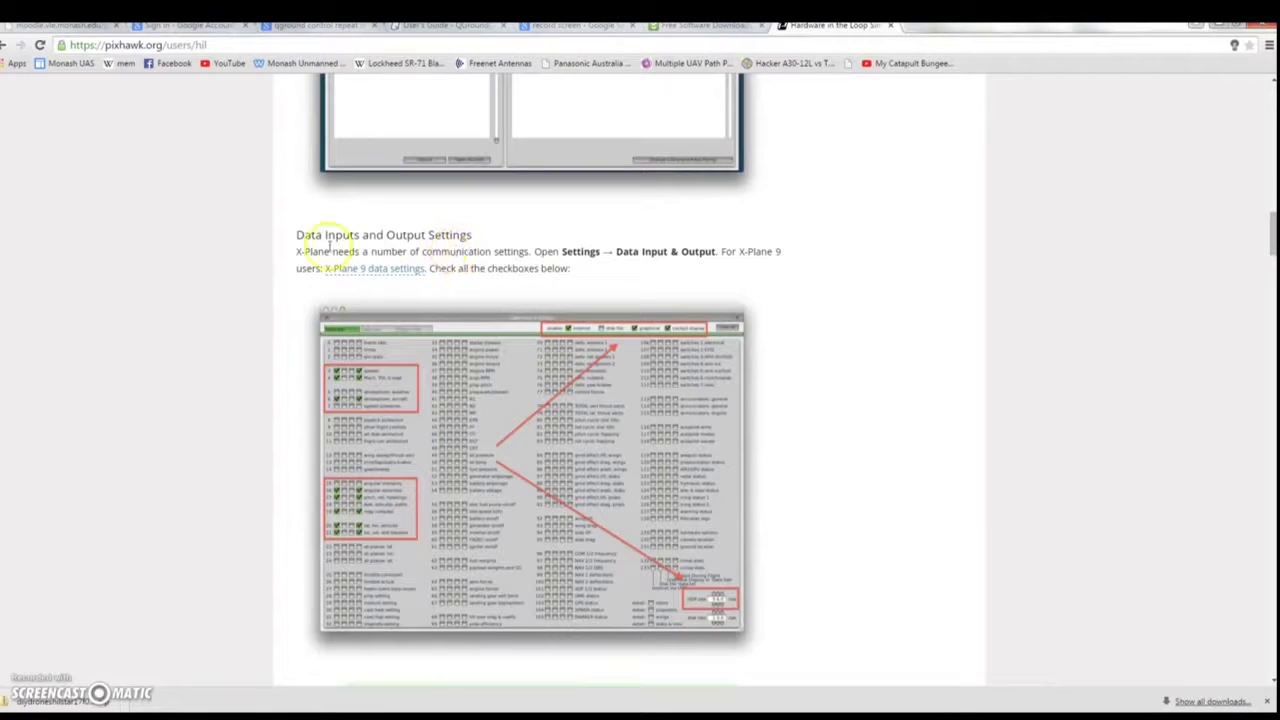
left_click_drag(318, 251, 714, 255)
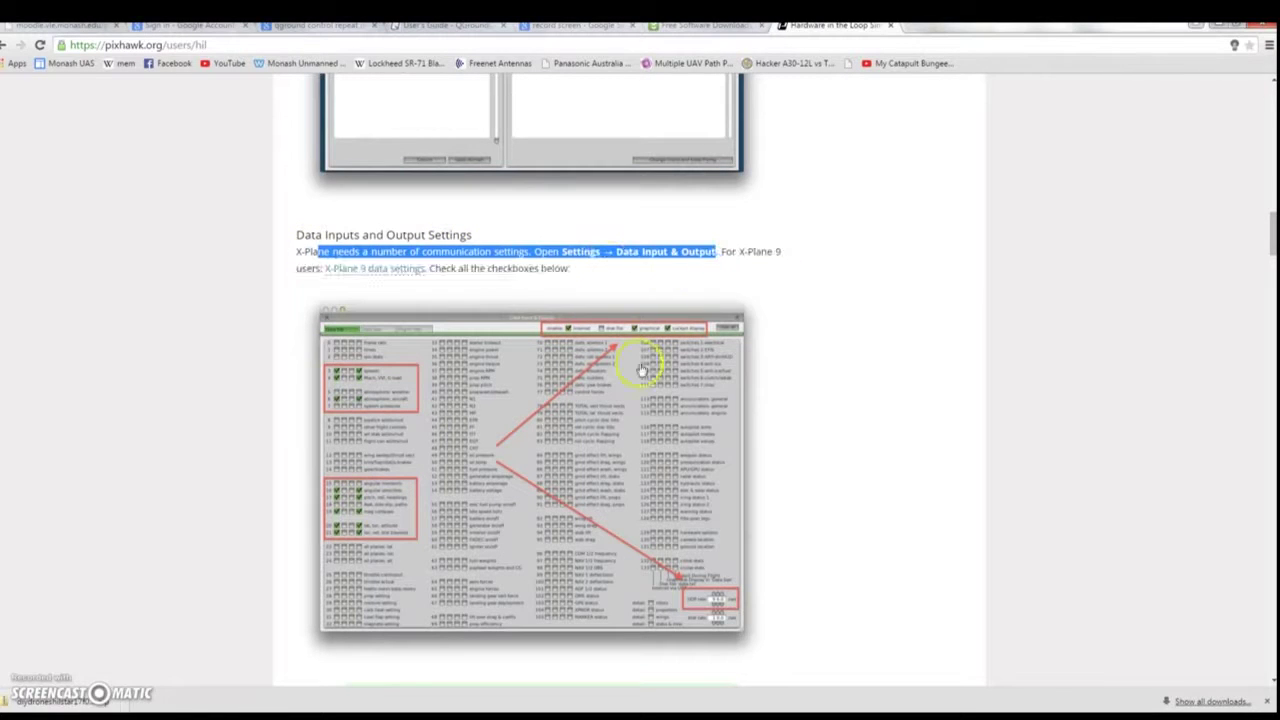
Open the X-Plane data settings, net connections and update-rate screenshots in new tabs
left_click(629, 429)
scroll(625, 340, "down", 3)
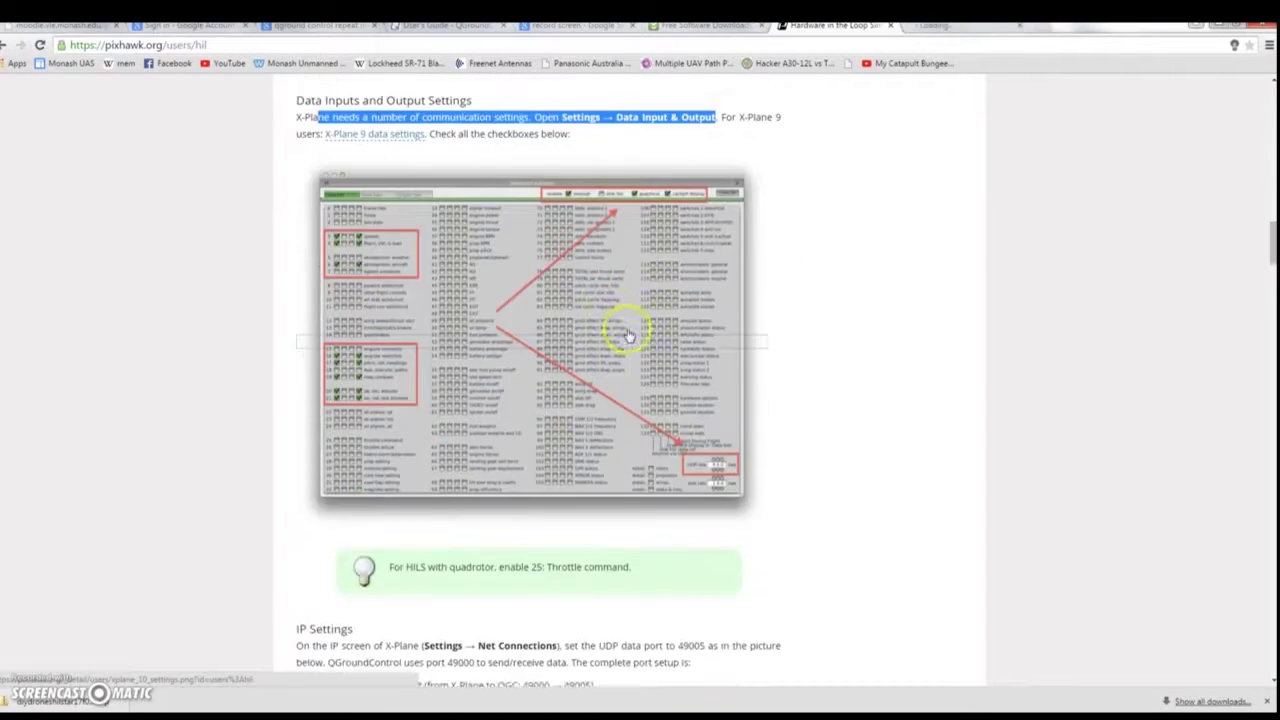
scroll(410, 372, "down", 2)
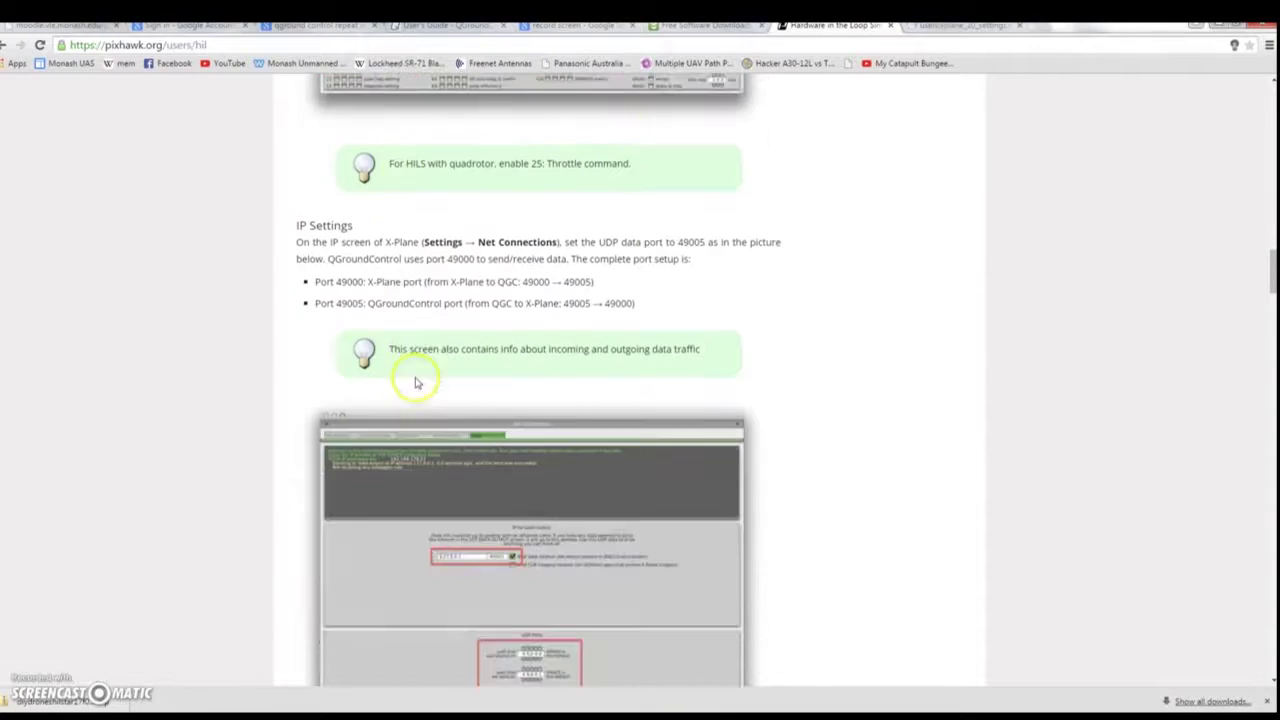
left_click(537, 525)
scroll(513, 455, "down", 1)
scroll(513, 455, "down", 5)
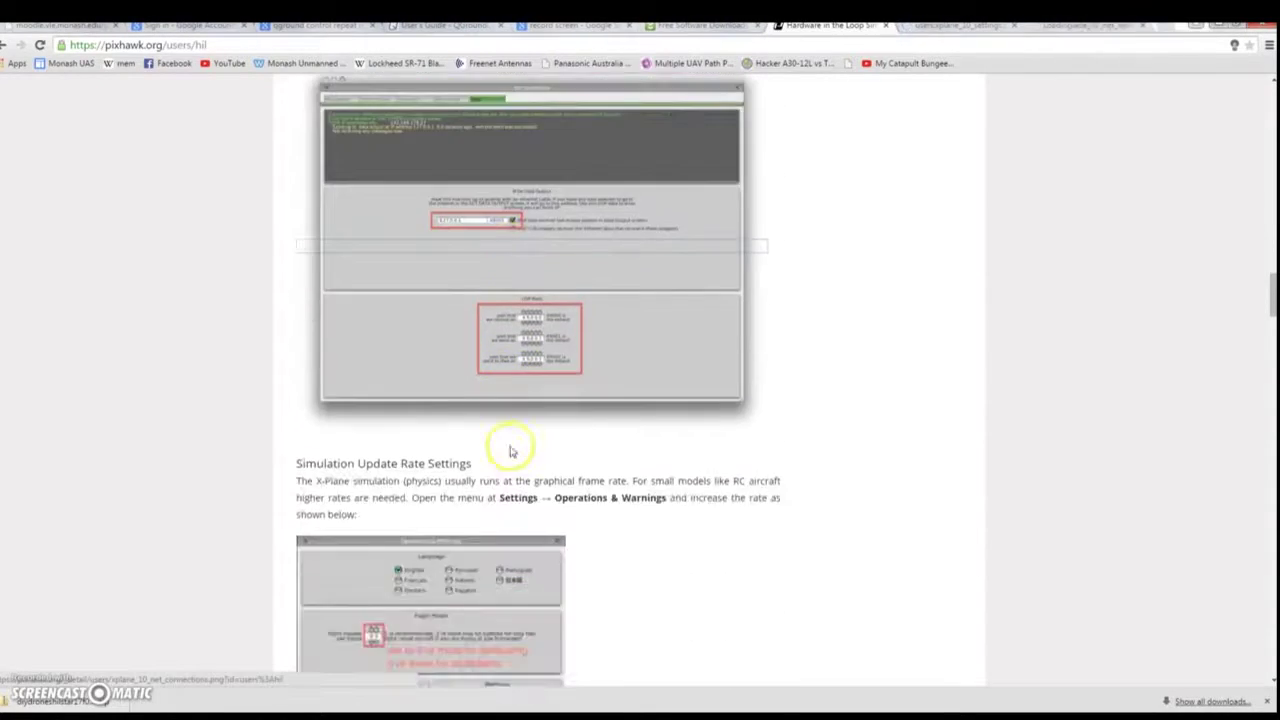
left_click(443, 428)
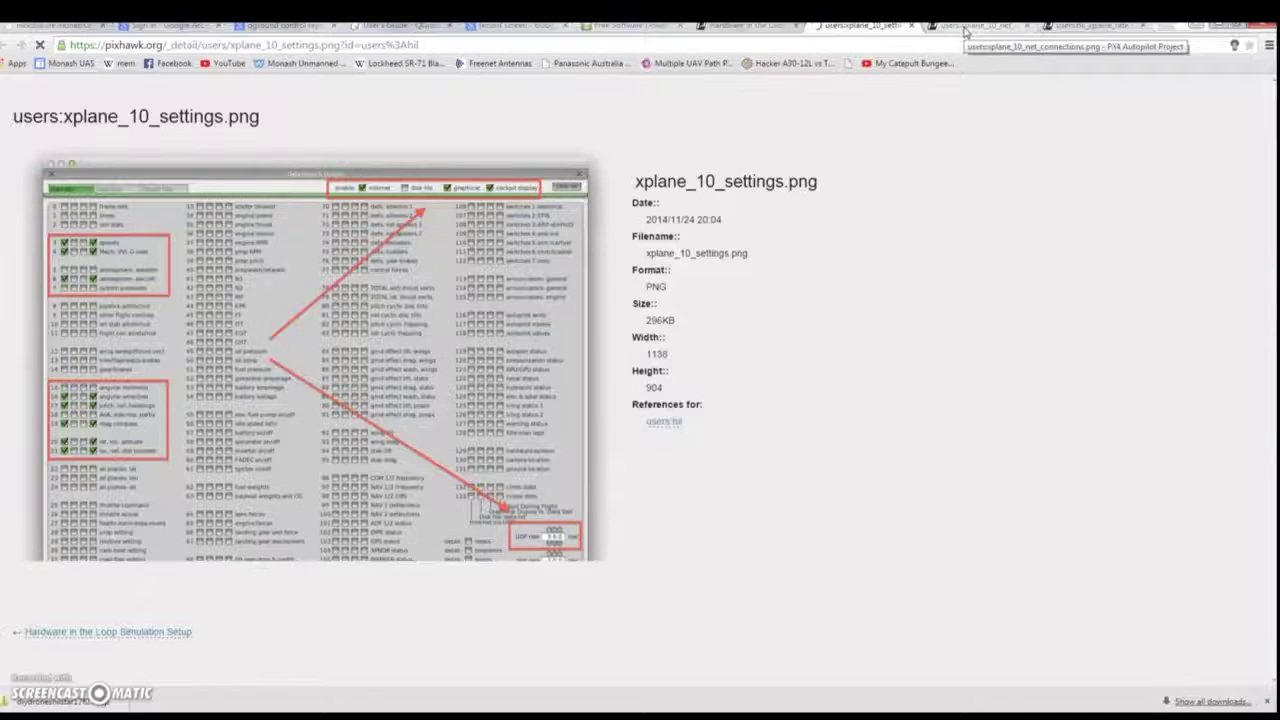
View the net connections and simulation update-rate screenshots, then launch QGroundControl
left_click(963, 27)
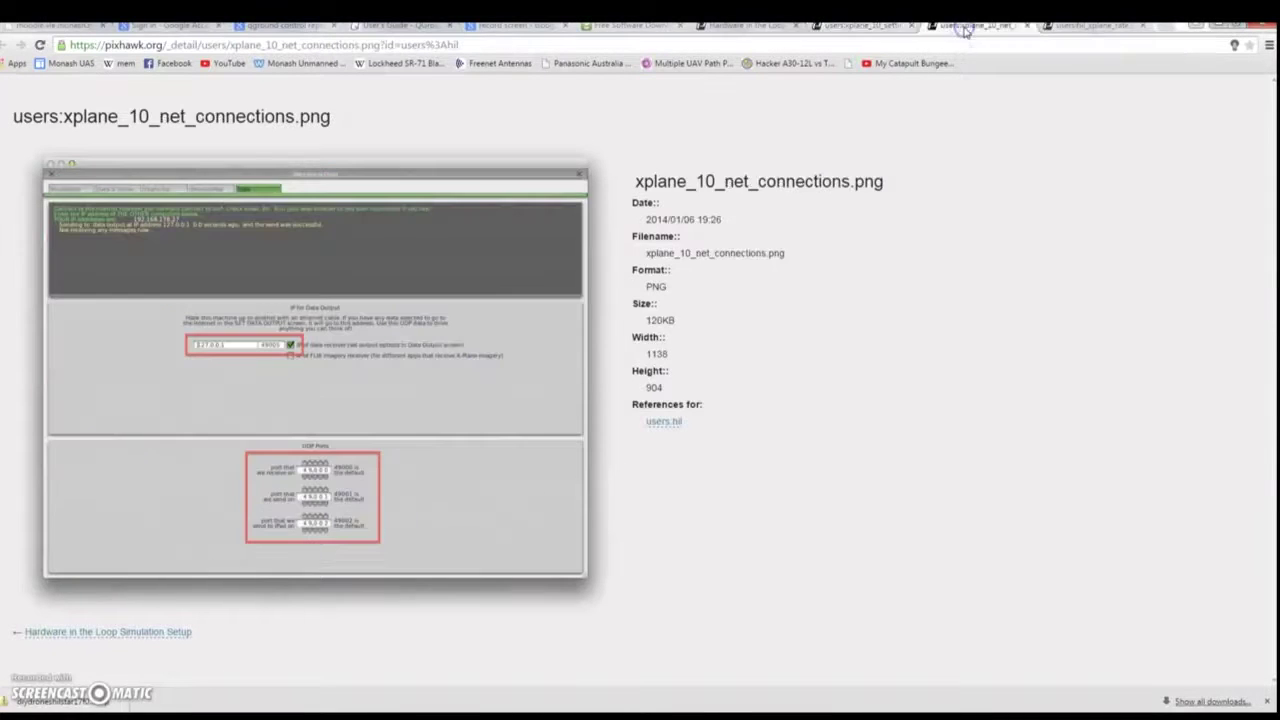
left_click(1066, 28)
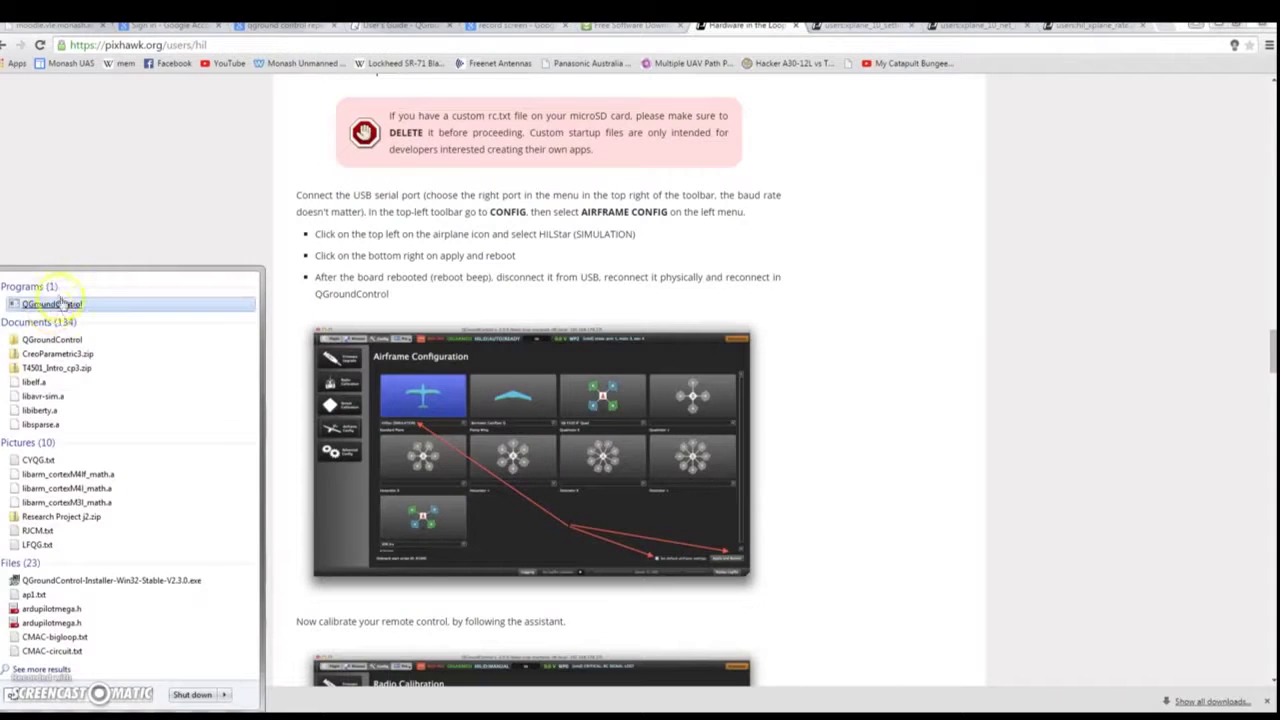
left_click(62, 300)
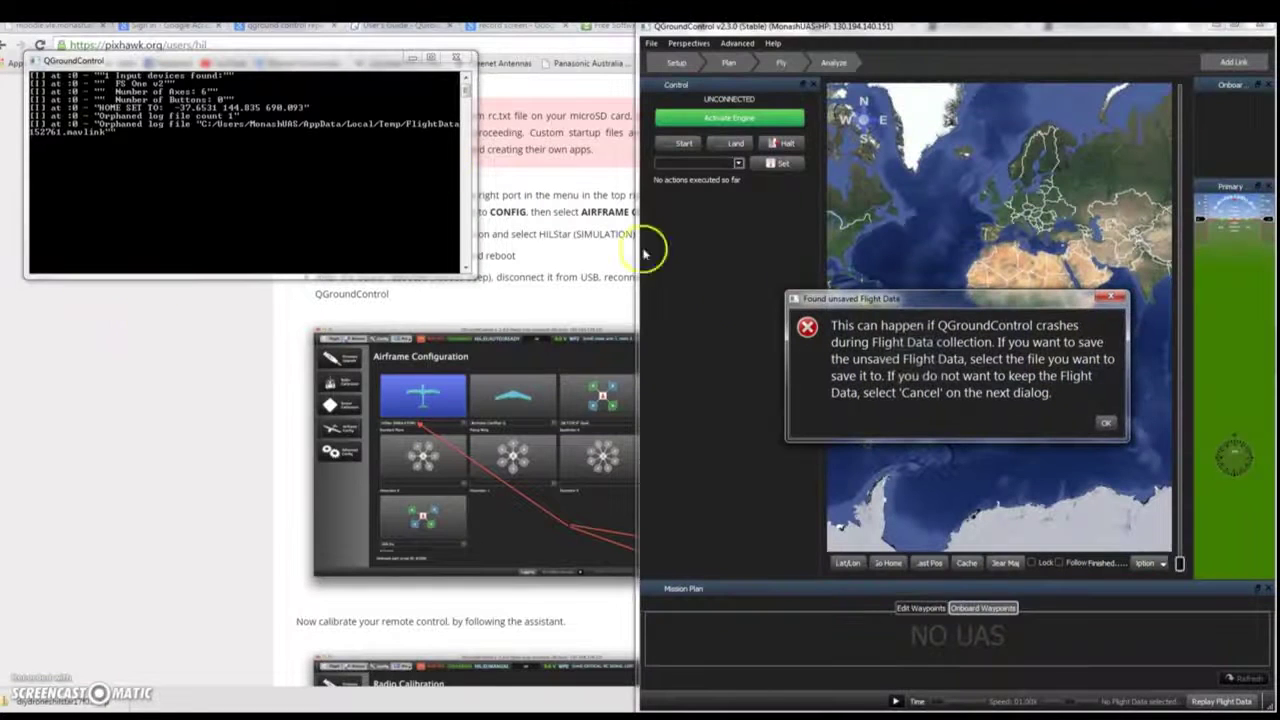
Dismiss the unsaved flight data warning and log prompt without saving, maximize, and show Setup
left_click(1107, 425)
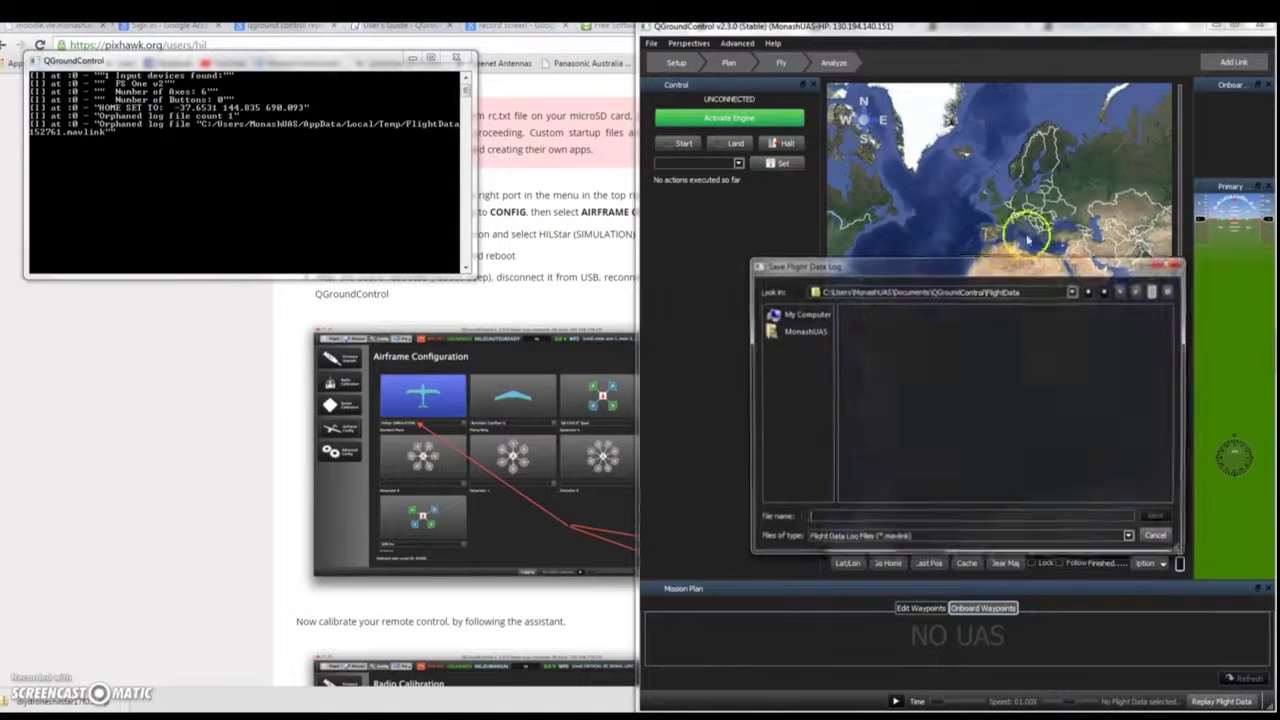
left_click(1158, 262)
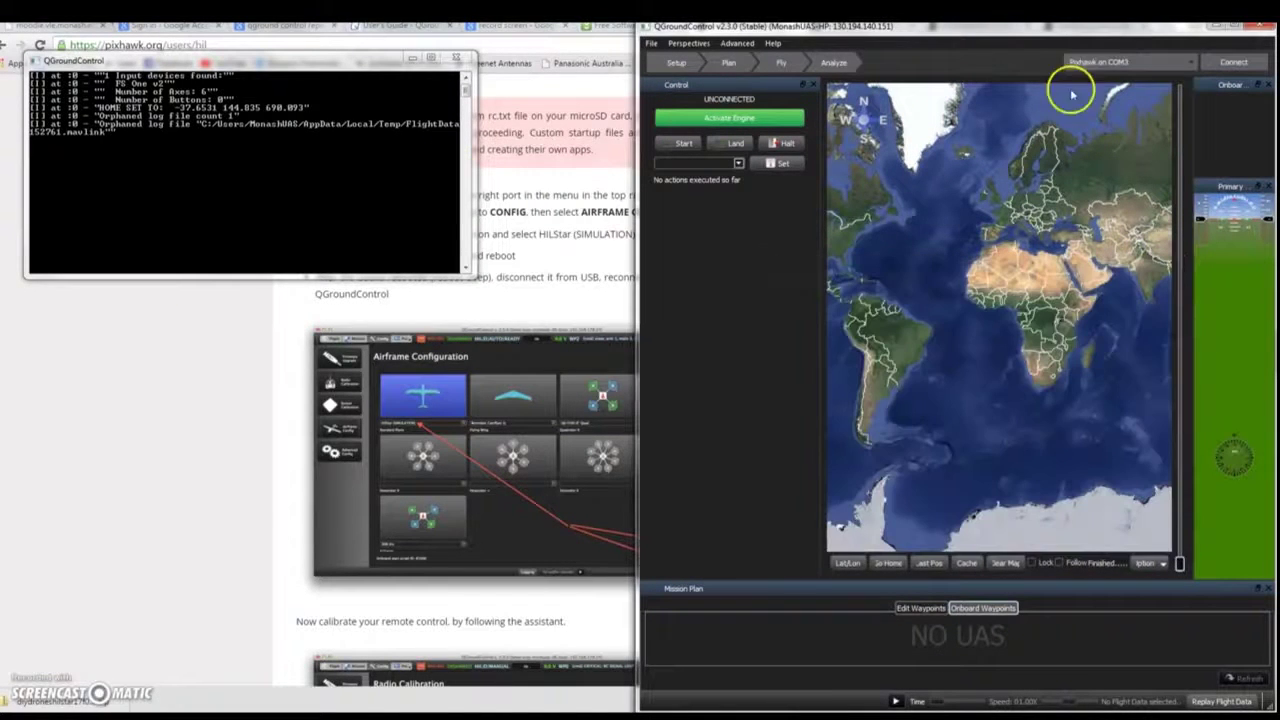
double_click(1042, 30)
left_click(28, 56)
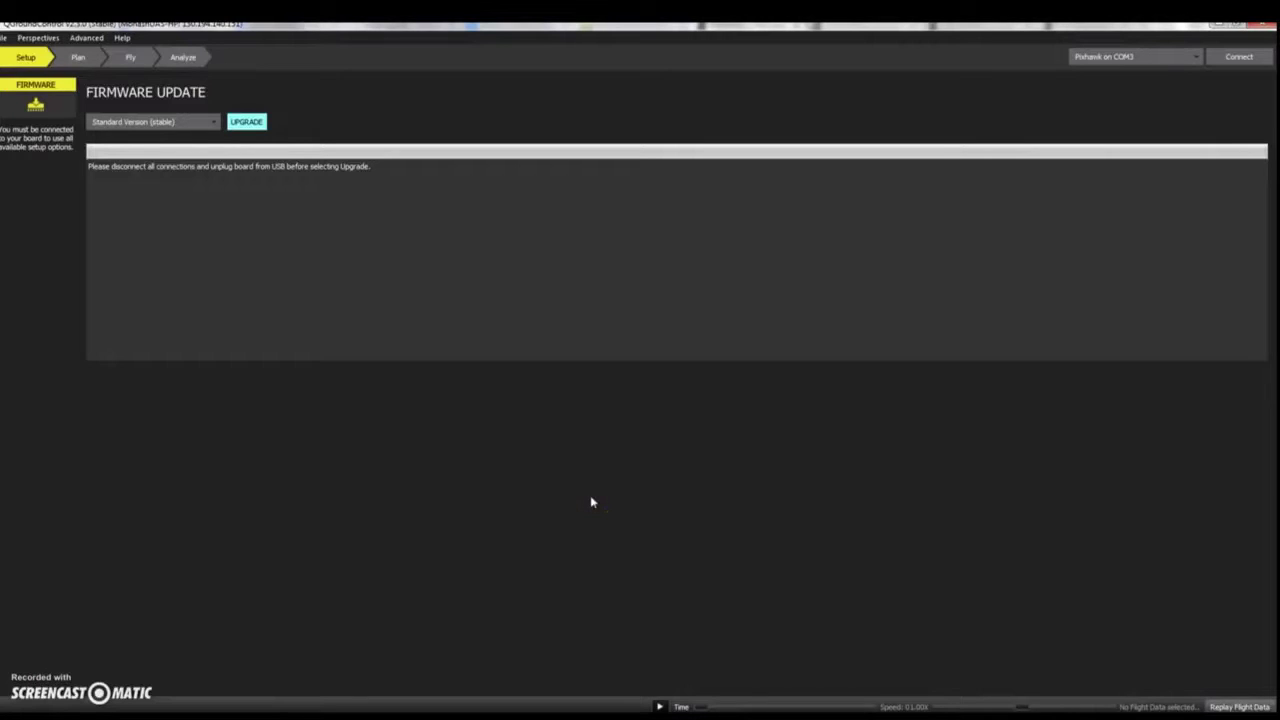
Connect to the Pixhawk on COM3 and show the Airframe setup page
left_click(1229, 60)
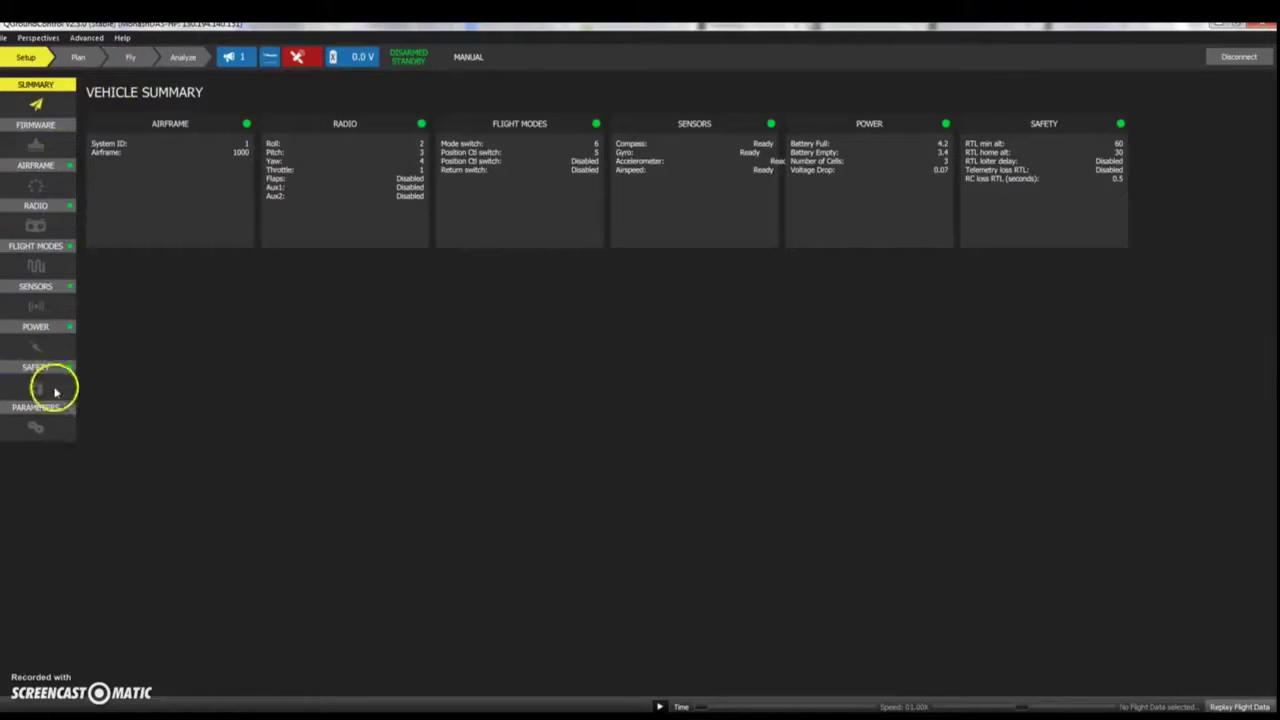
left_click(38, 170)
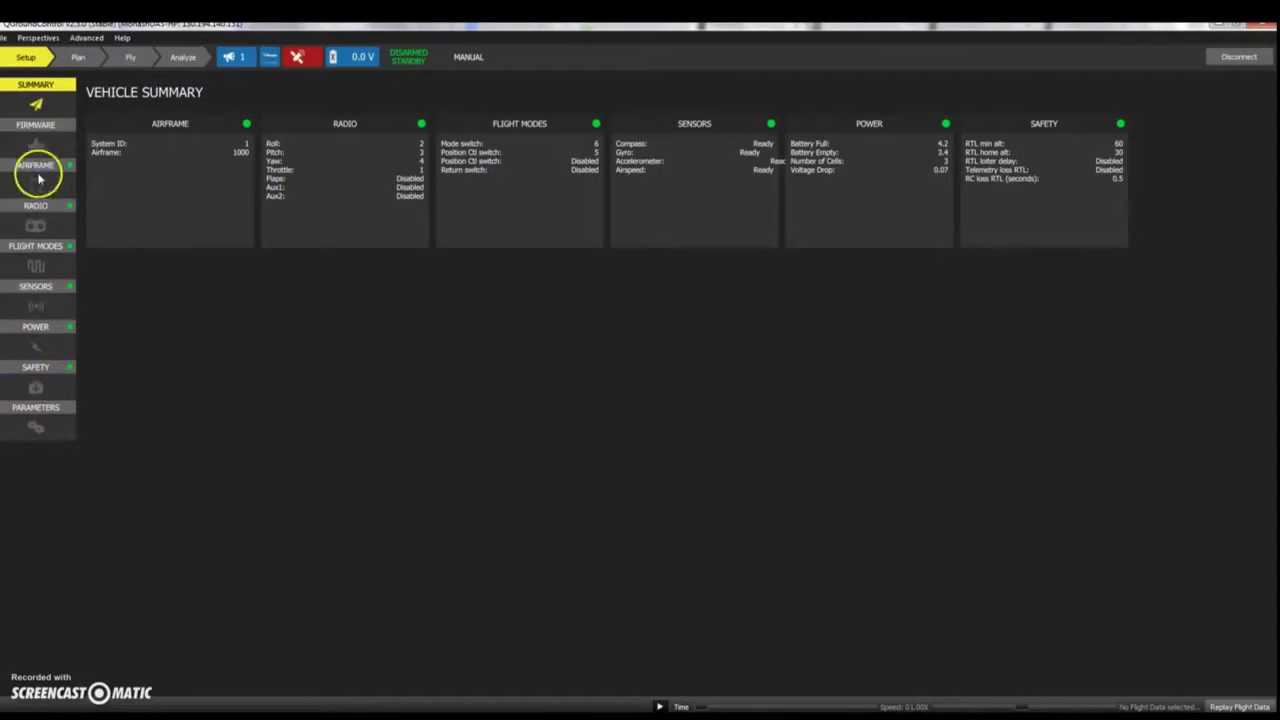
Select Plane (HilStar, X-Plane) from the Simulation / Experimental airframe list
left_click(497, 500)
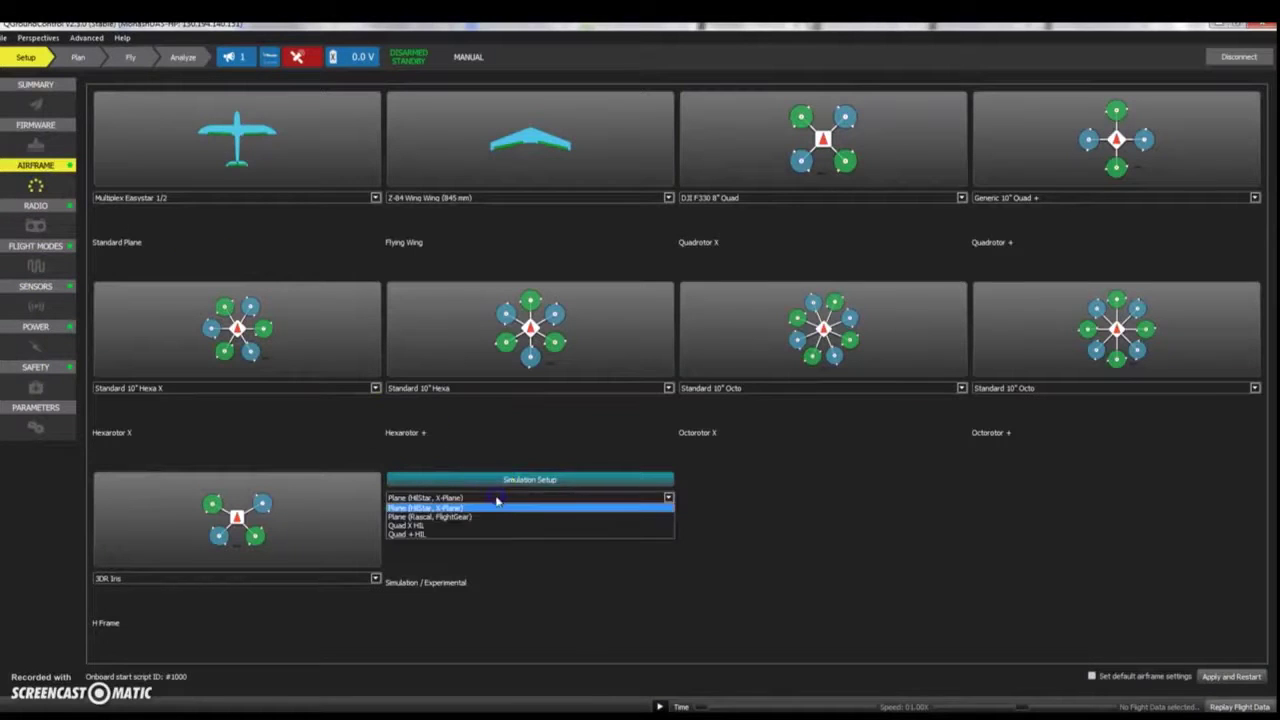
left_click(447, 509)
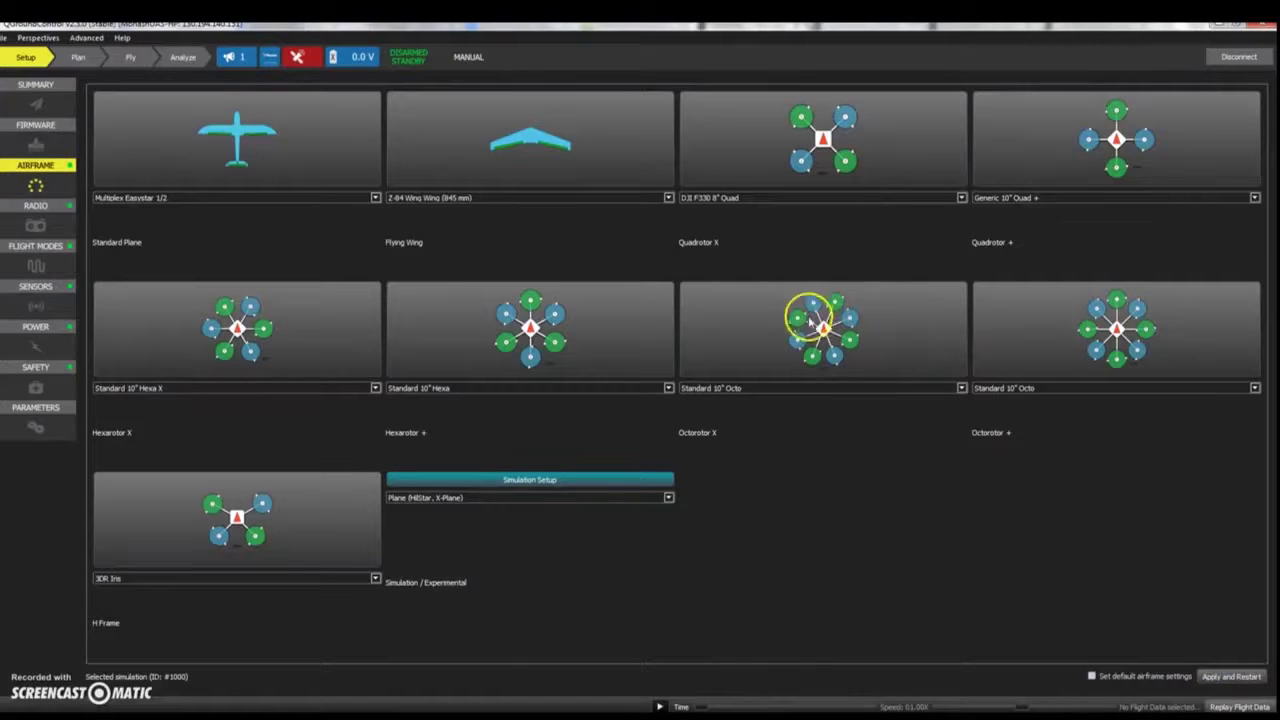
In the browser guide, find 'Interface via QGroundControl' and highlight the PRO → SIMULATION step
key("alt+Tab")
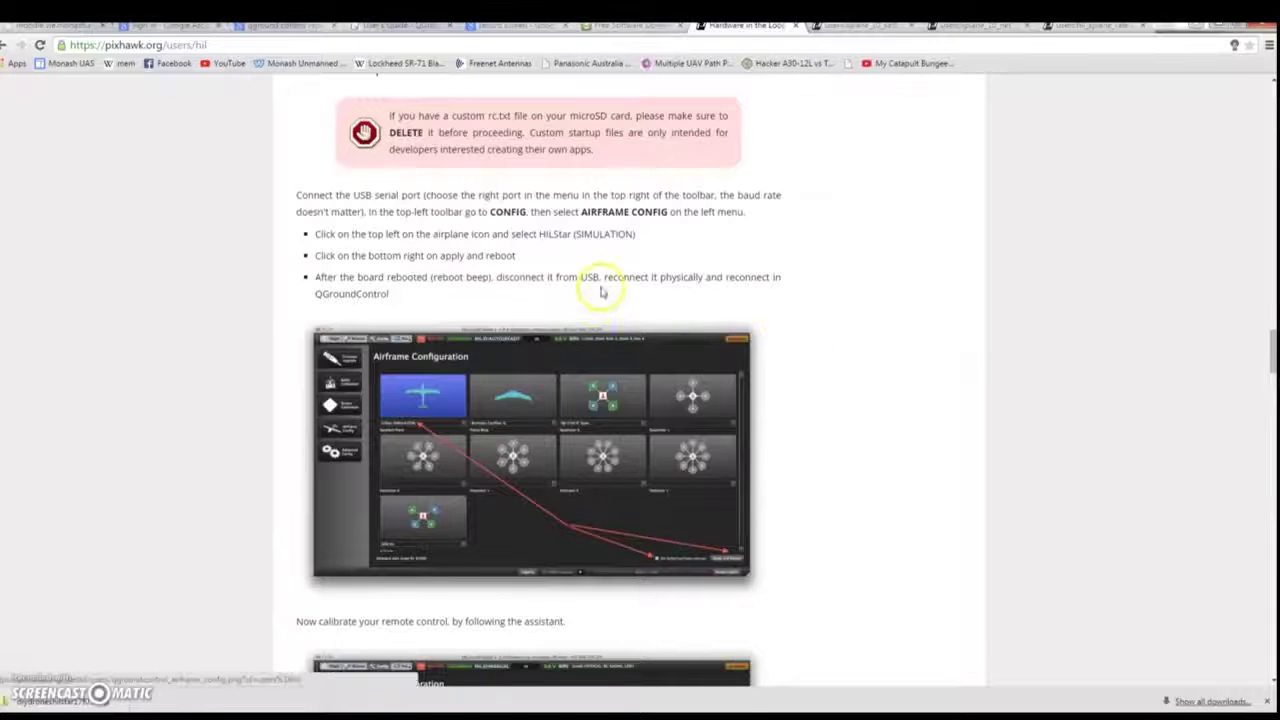
scroll(600, 285, "down", 3)
left_click_drag(343, 352, 629, 343)
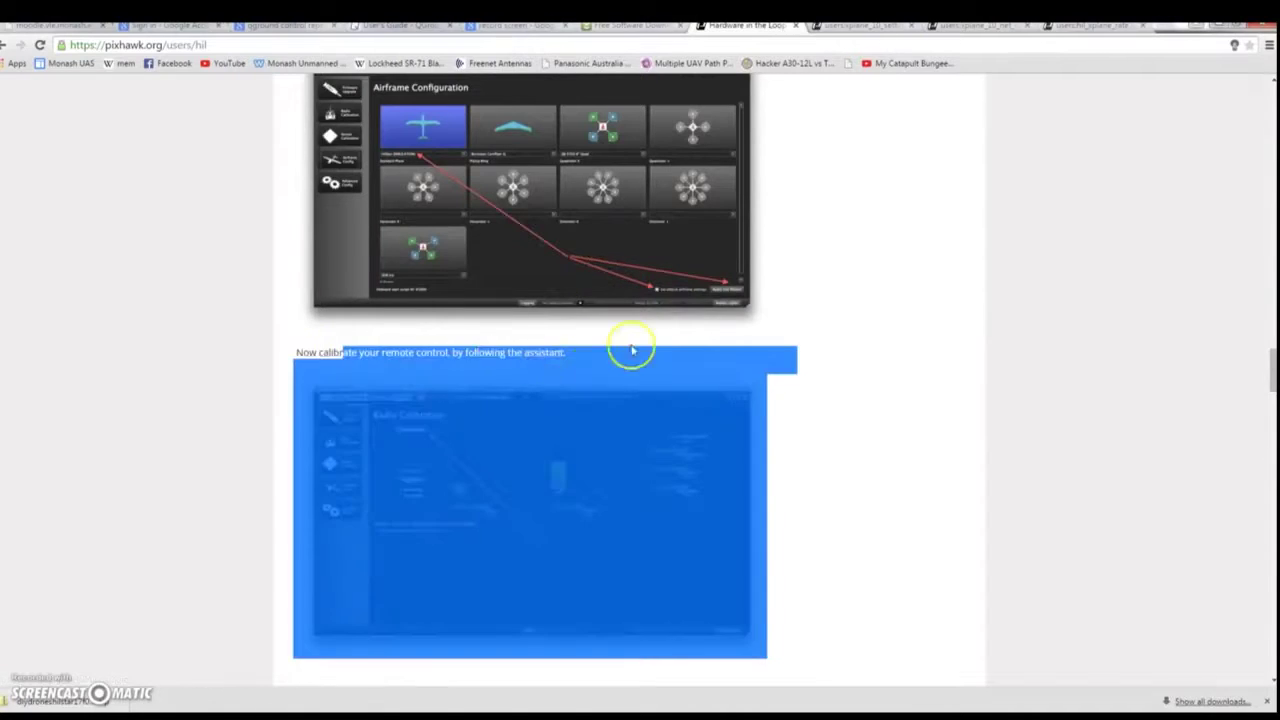
left_click(569, 357)
scroll(600, 335, "down", 4)
scroll(535, 340, "down", 2)
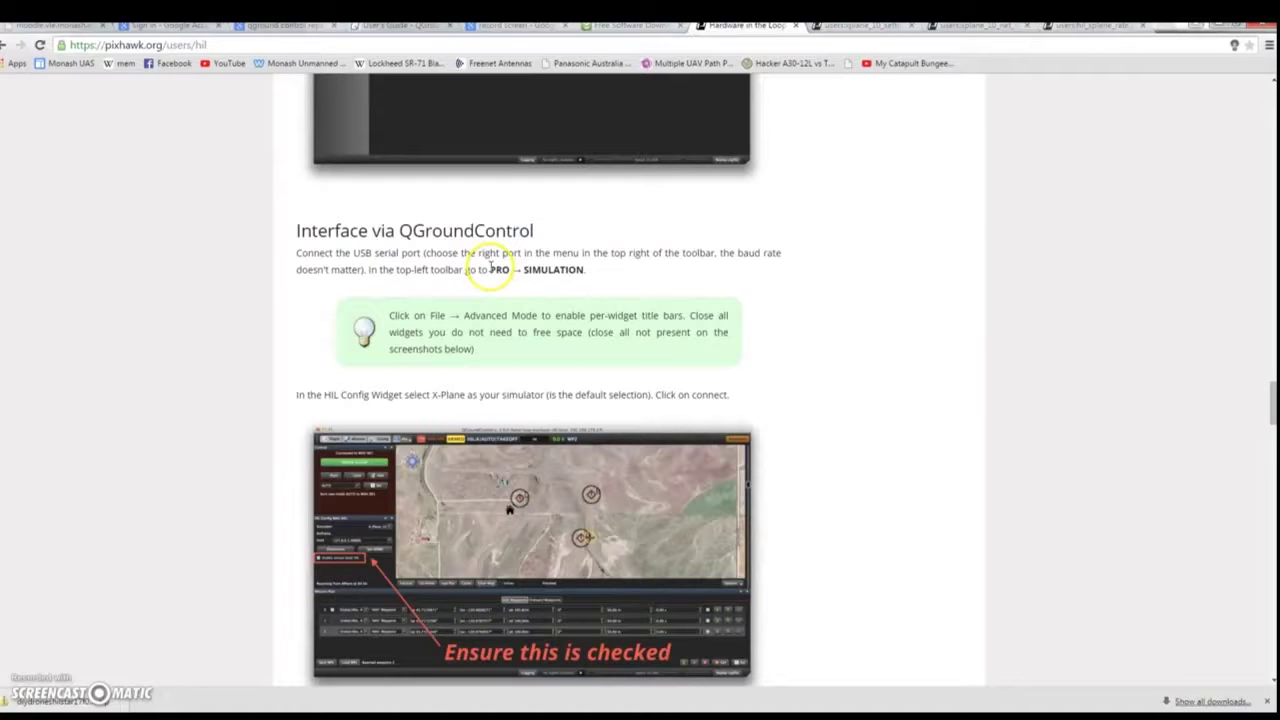
left_click_drag(490, 268, 586, 270)
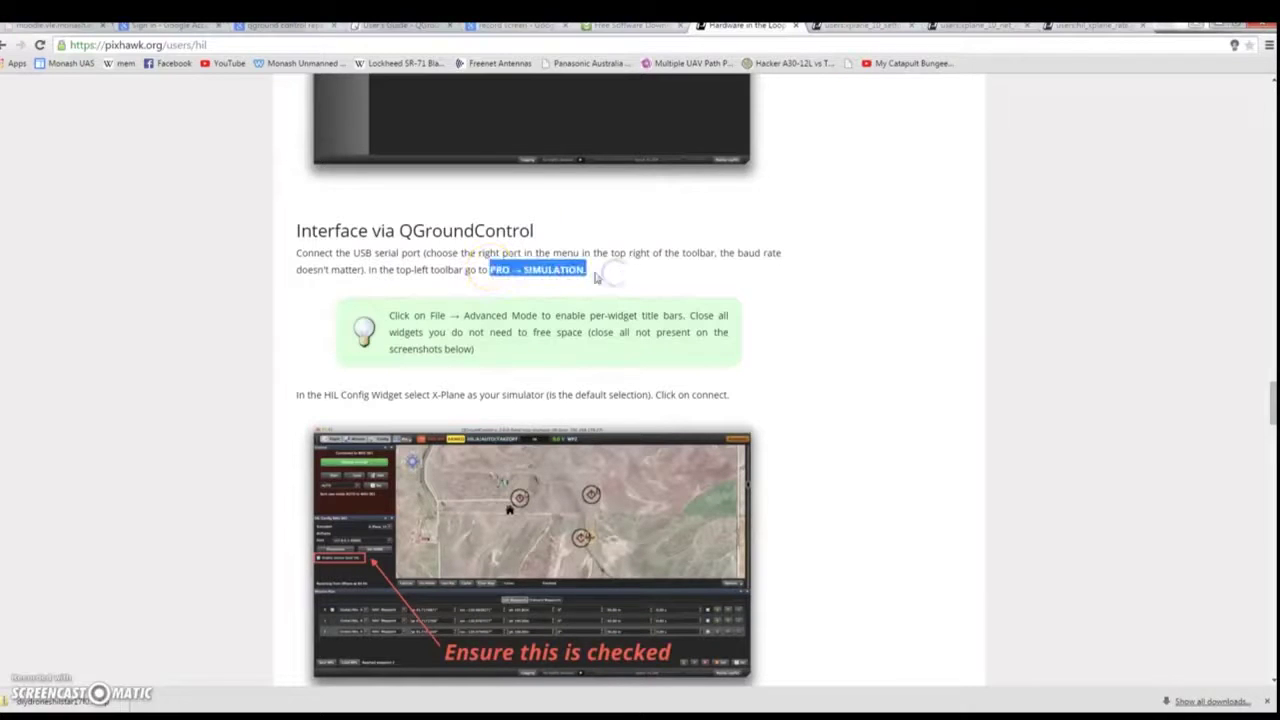
key("alt+Tab")
Open Advanced > HIL Simulation and set the simulator to X-Plane 10 with host 127.0.0.1:49000
left_click(90, 37)
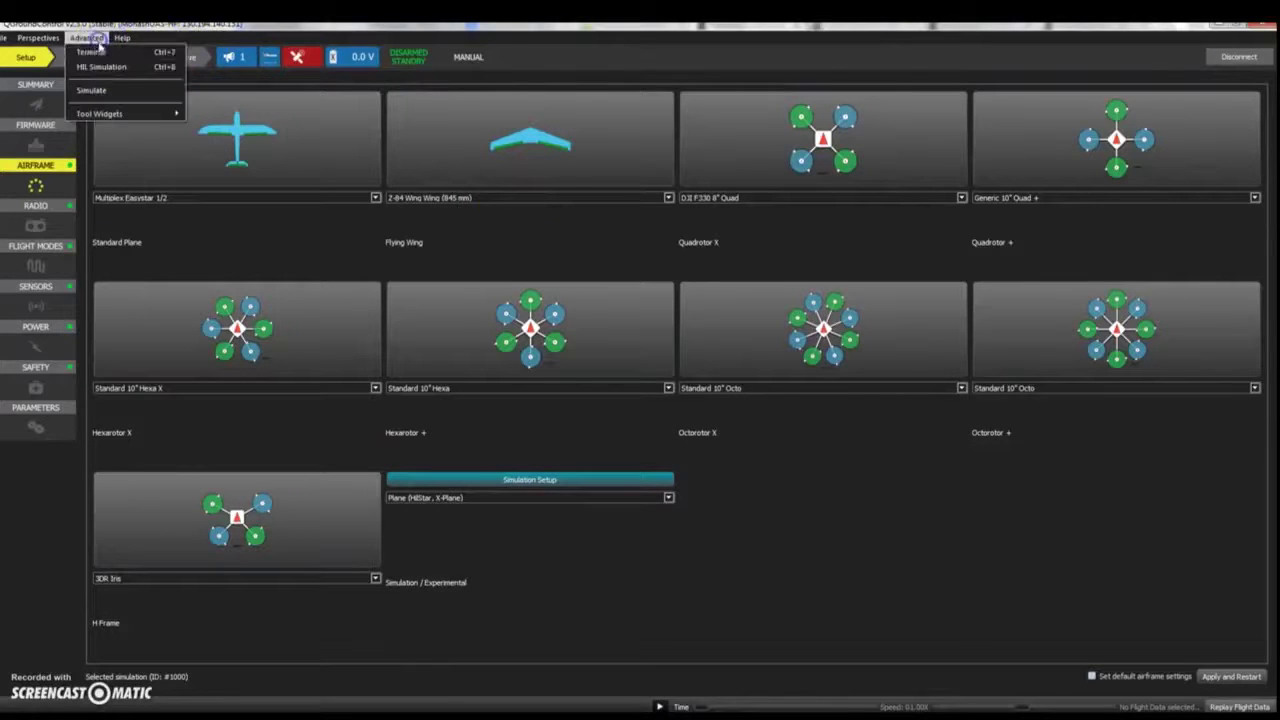
left_click(120, 68)
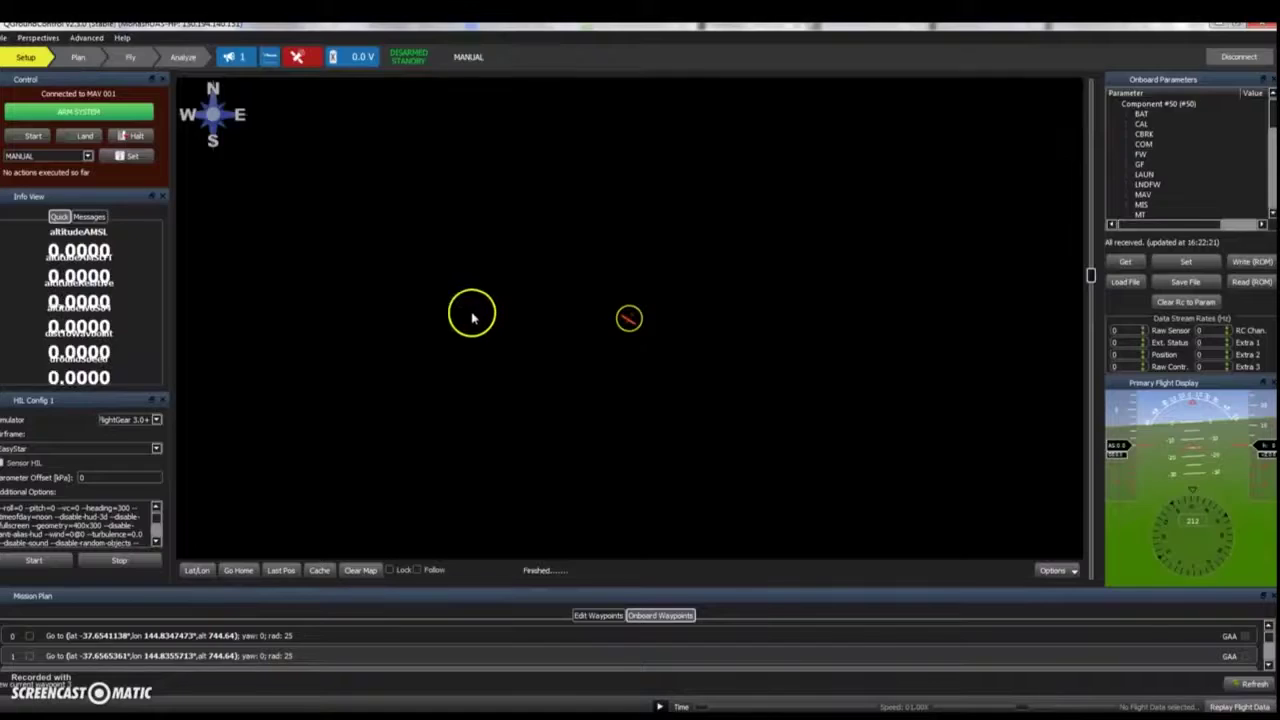
key("alt+Tab")
key("alt+Tab")
left_click(140, 420)
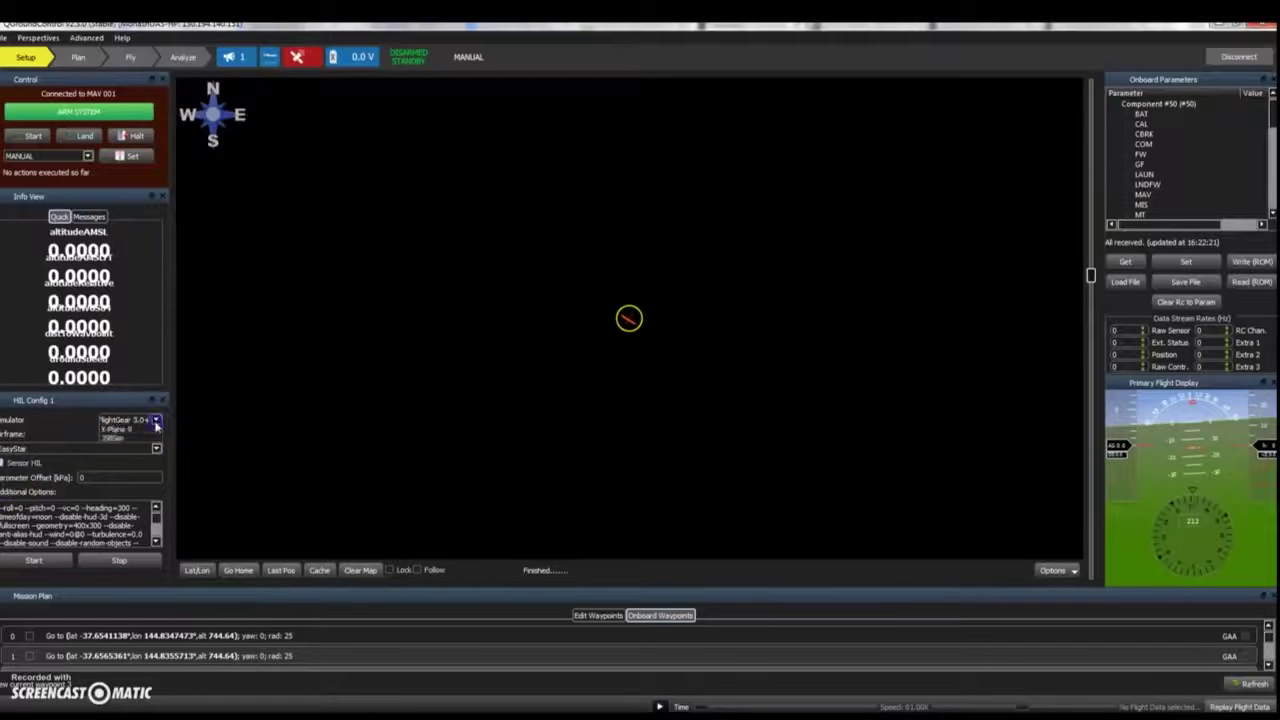
left_click(148, 447)
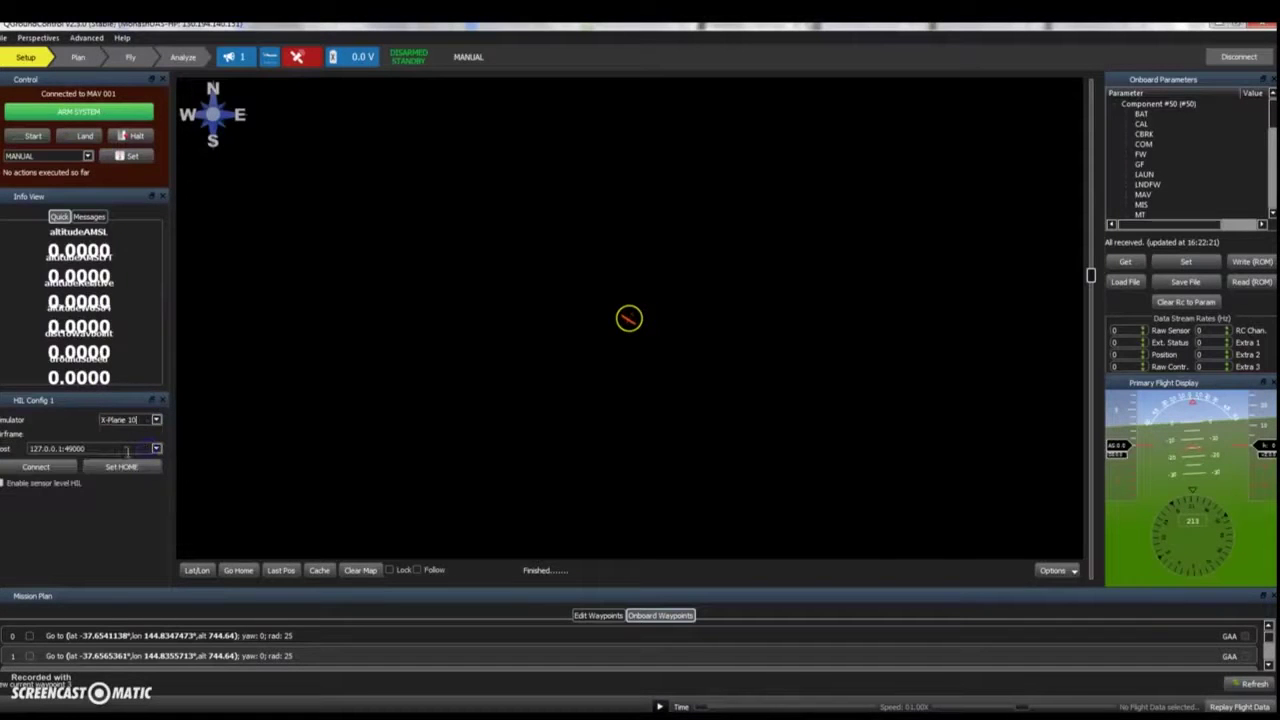
left_click_drag(100, 448, 22, 450)
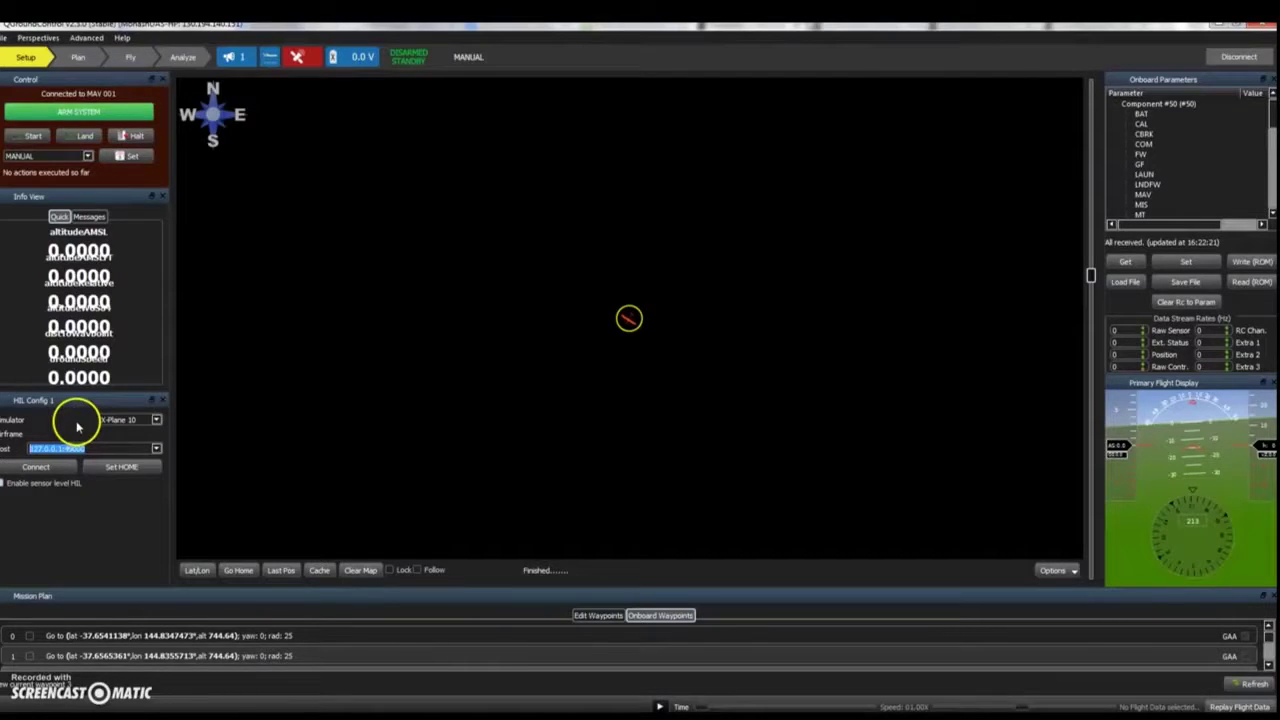
left_click(4, 484)
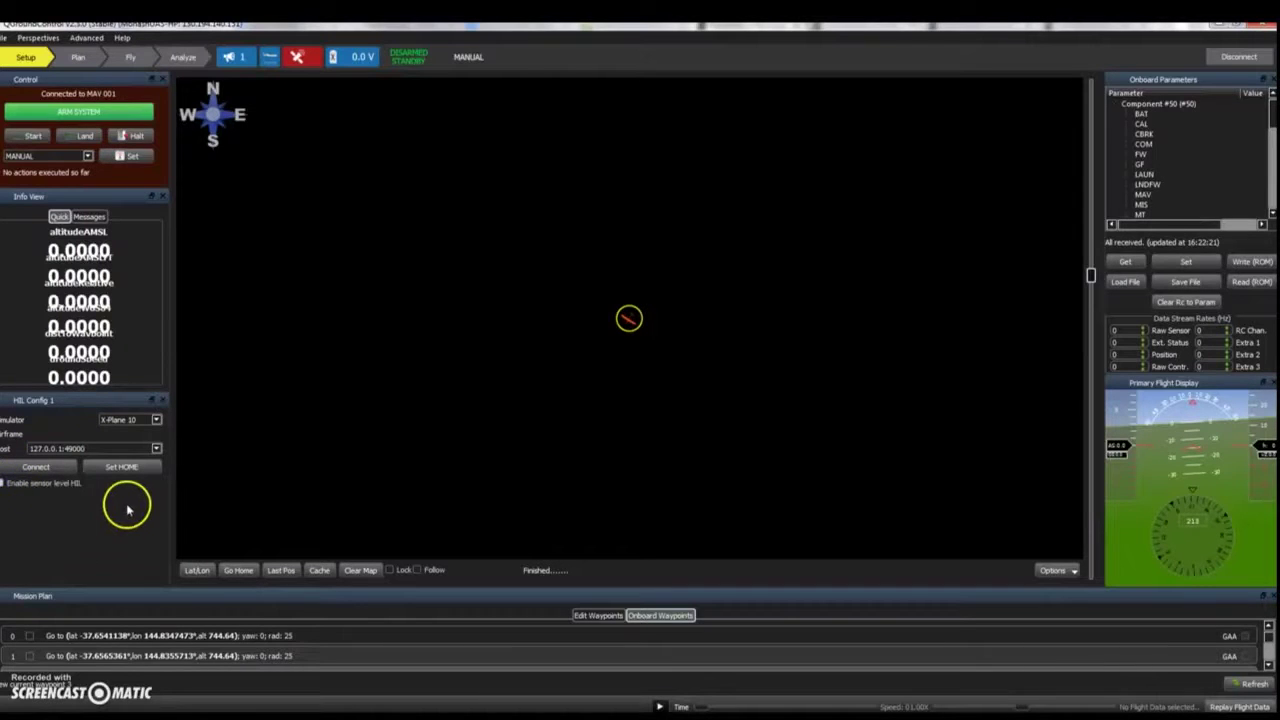
left_click(263, 451)
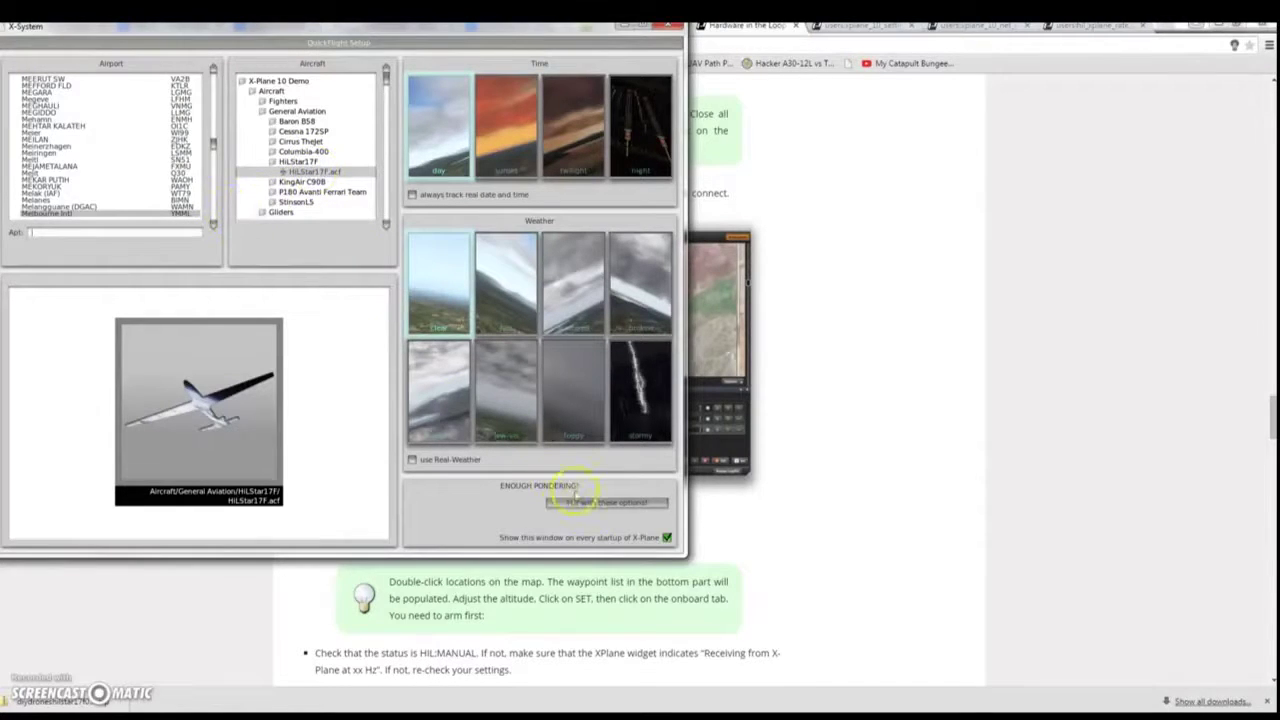
Start the X-Plane flight with HilStar17F, acknowledge the demo-area notice, and return to QGroundControl
left_click(633, 503)
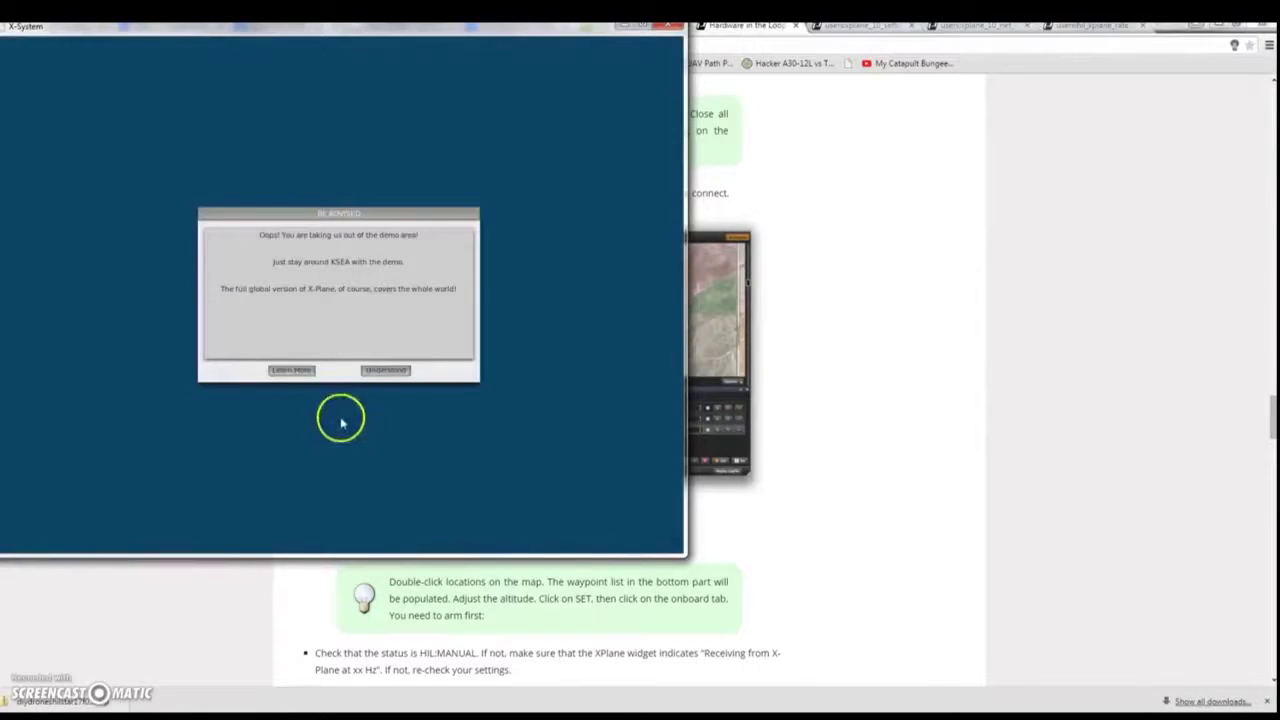
left_click(370, 372)
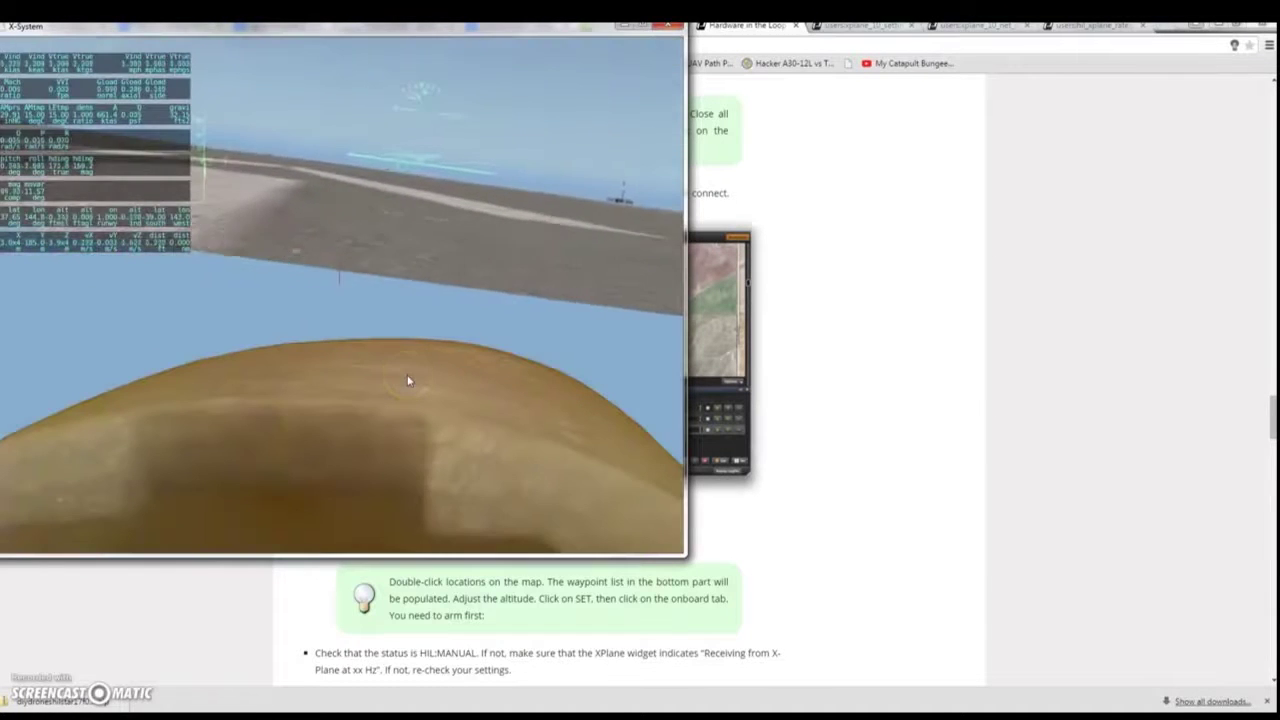
key("alt+Tab")
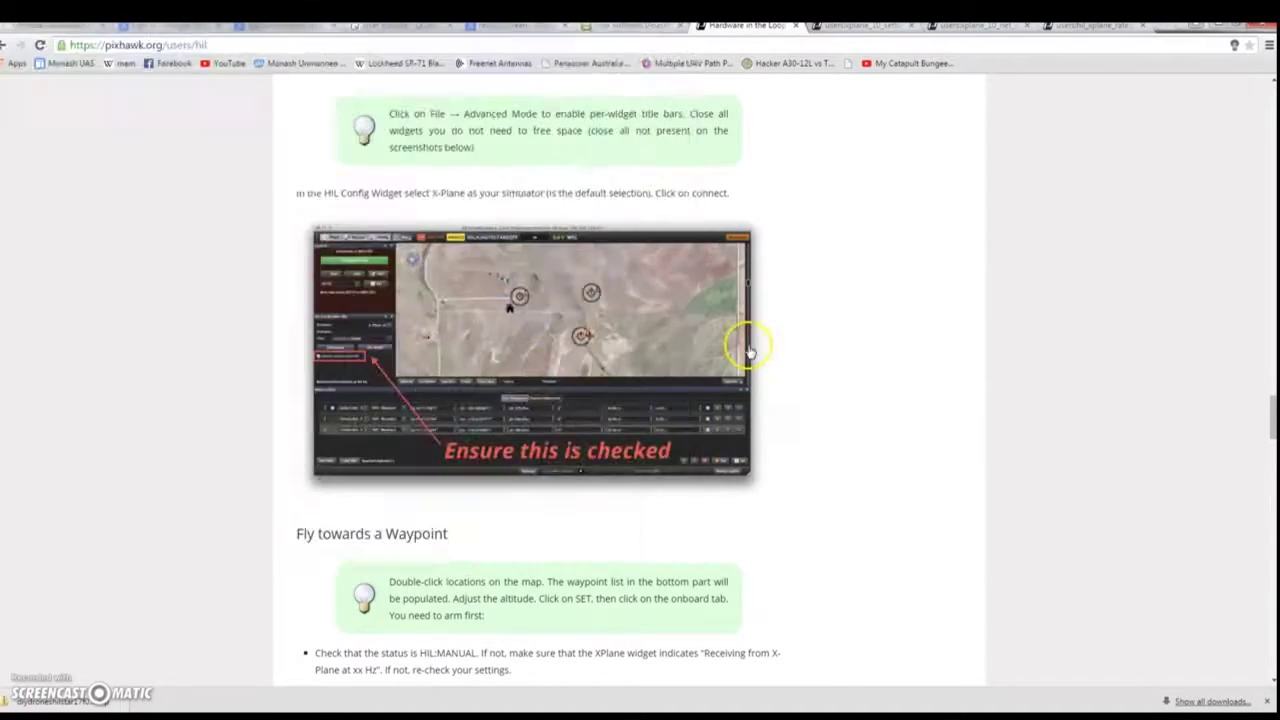
key("alt+Tab")
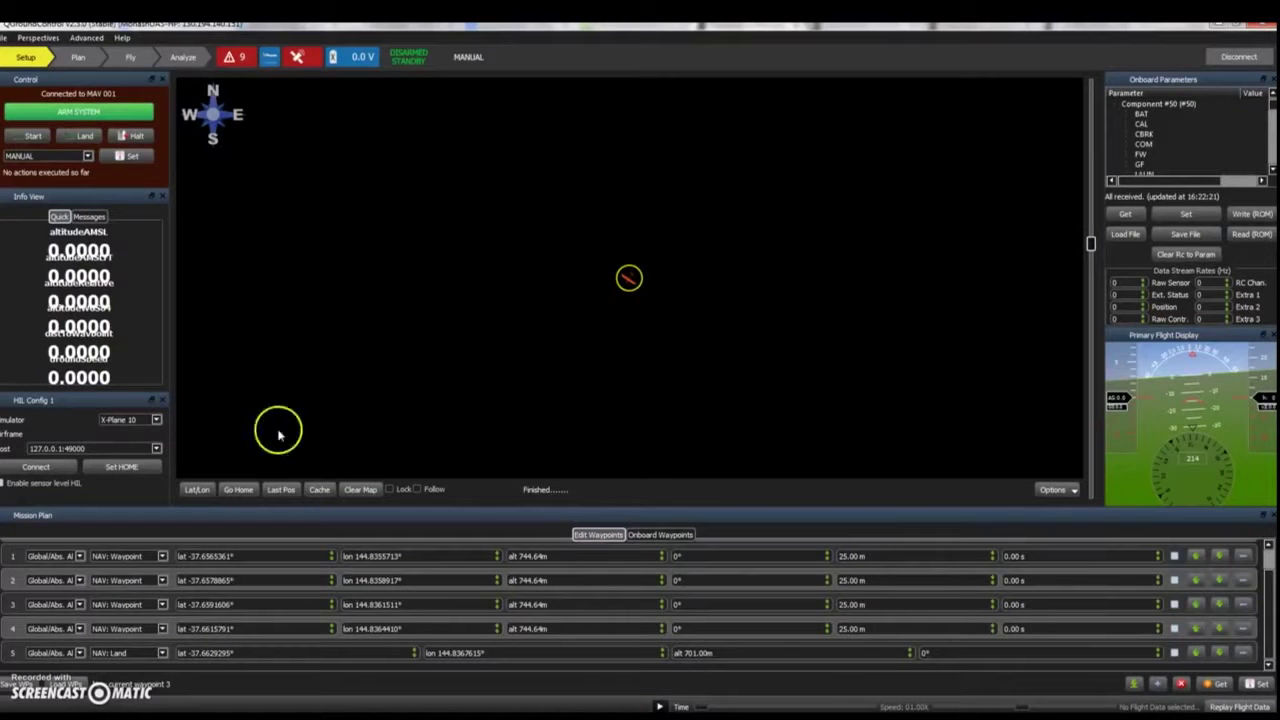
Connect the HIL Config link to X-Plane so telemetry streams in at about 52 Hz
left_click(40, 468)
mouse_move(40, 470)
left_mouse_down()
mouse_move(99, 492)
mouse_move(94, 508)
mouse_move(11, 514)
left_mouse_up()
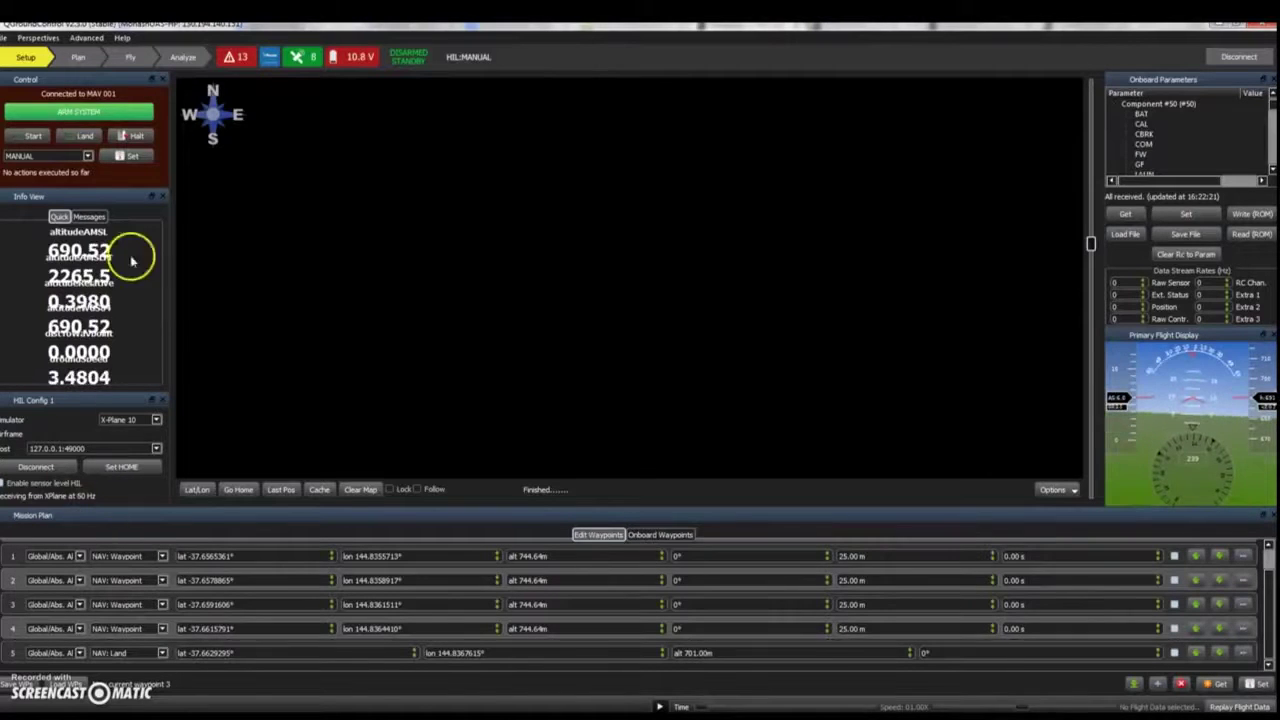
Arm the EasyStar with ARM SYSTEM, then switch to X-Plane and acknowledge its demo-mode notice
left_click(105, 115)
key("alt+Tab")
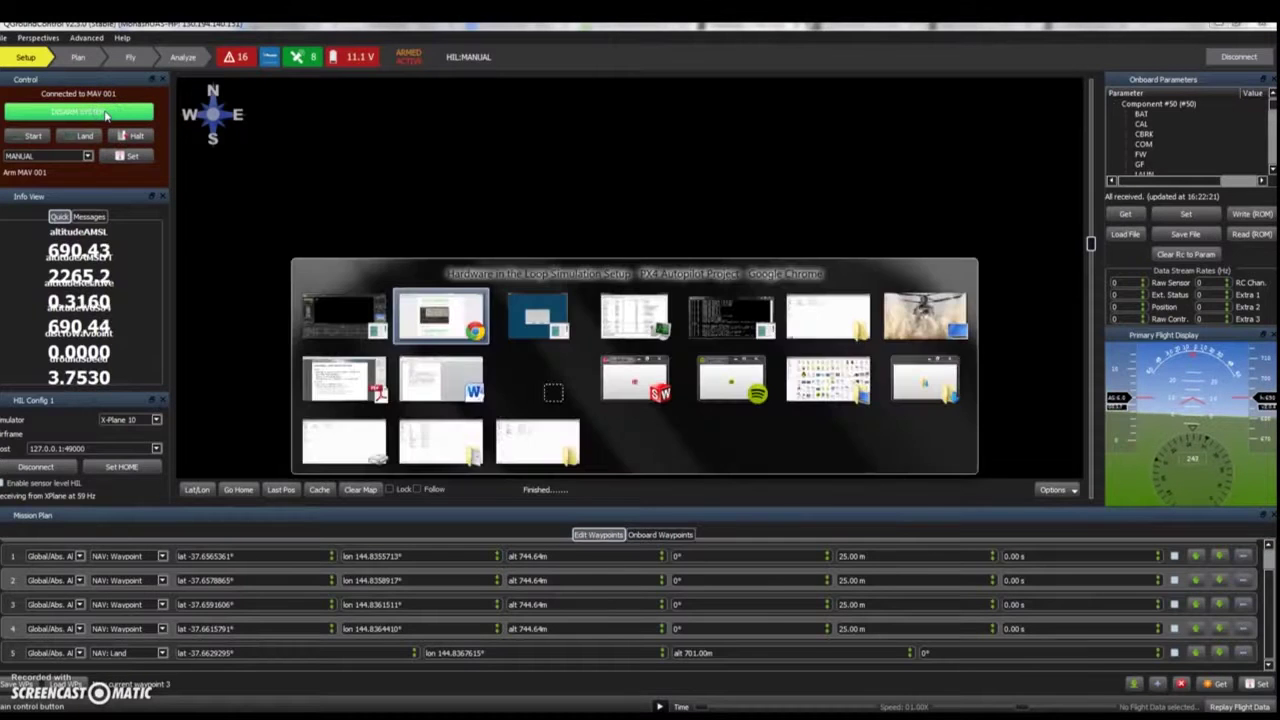
key("alt+Tab")
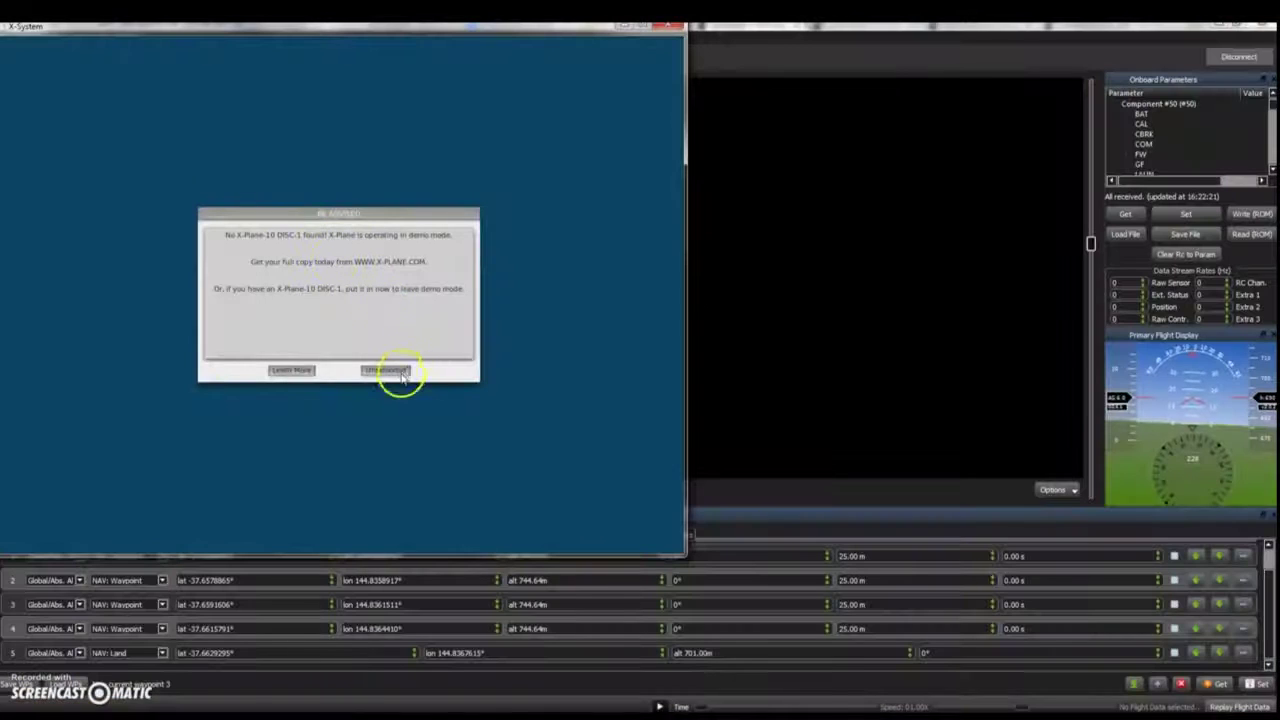
left_click(390, 374)
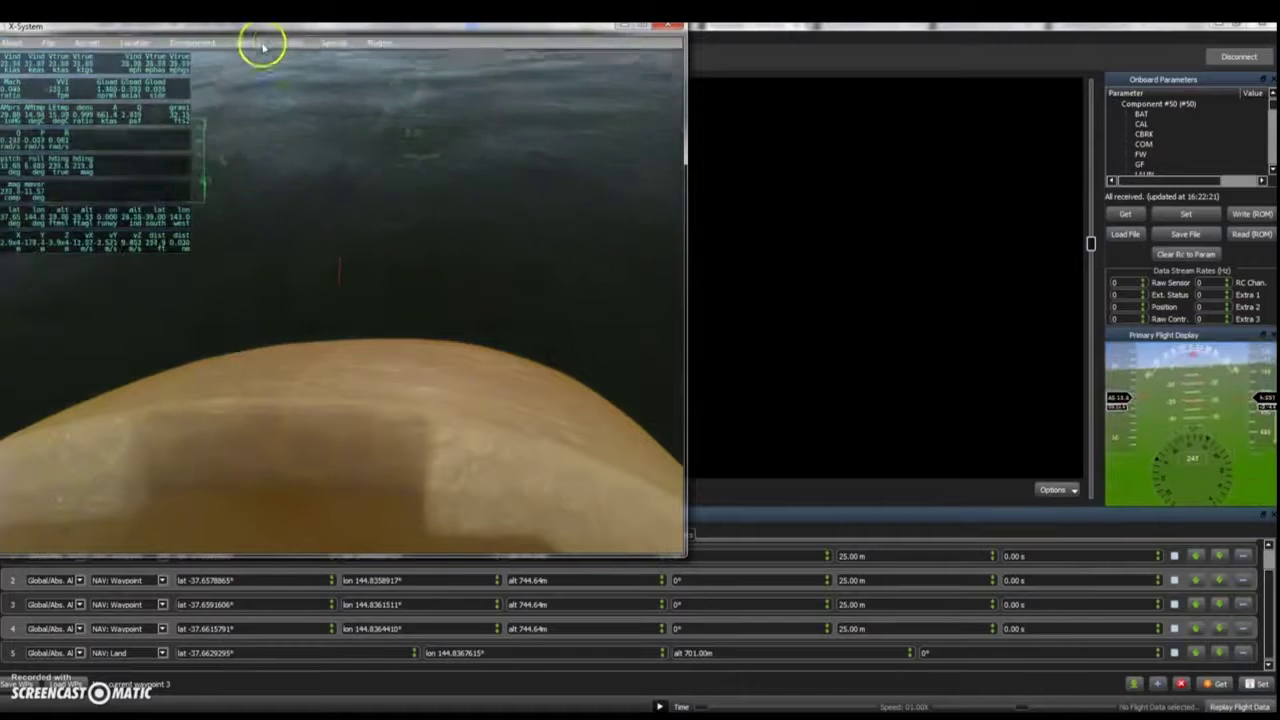
Switch X-Plane to View in Chase behind the HilStar, then return to QGroundControl
left_click(296, 42)
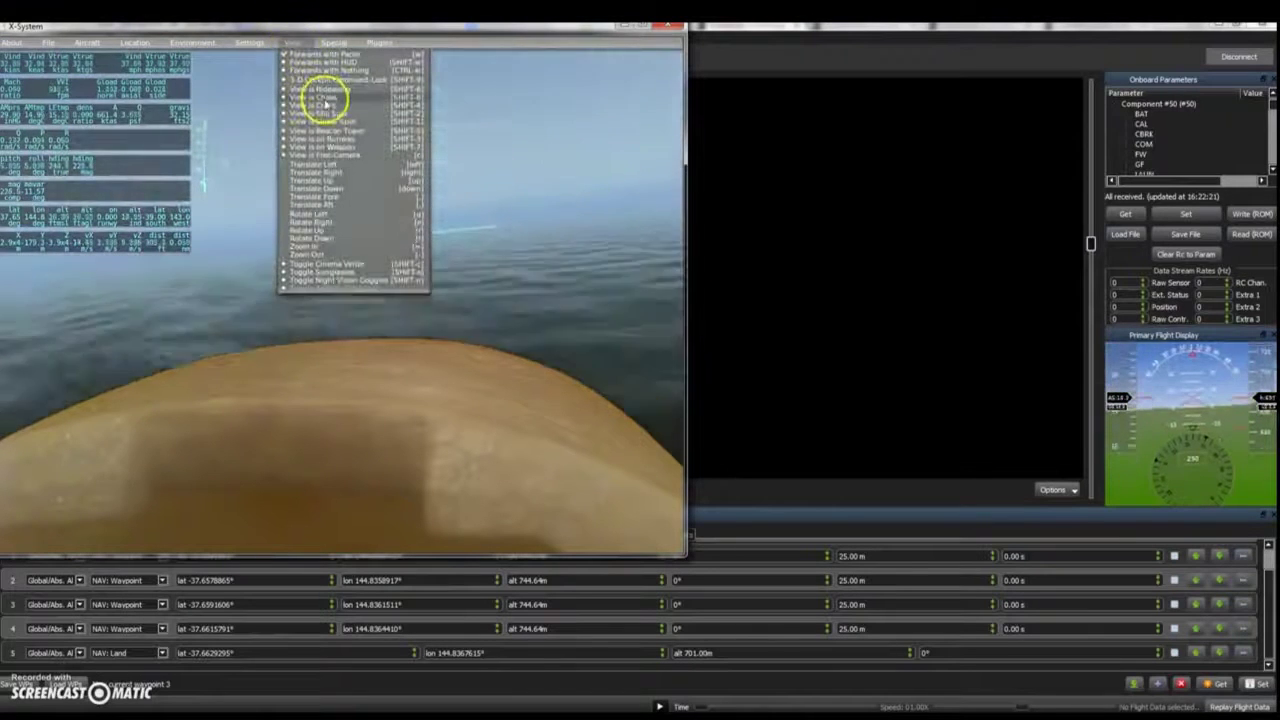
left_click(322, 97)
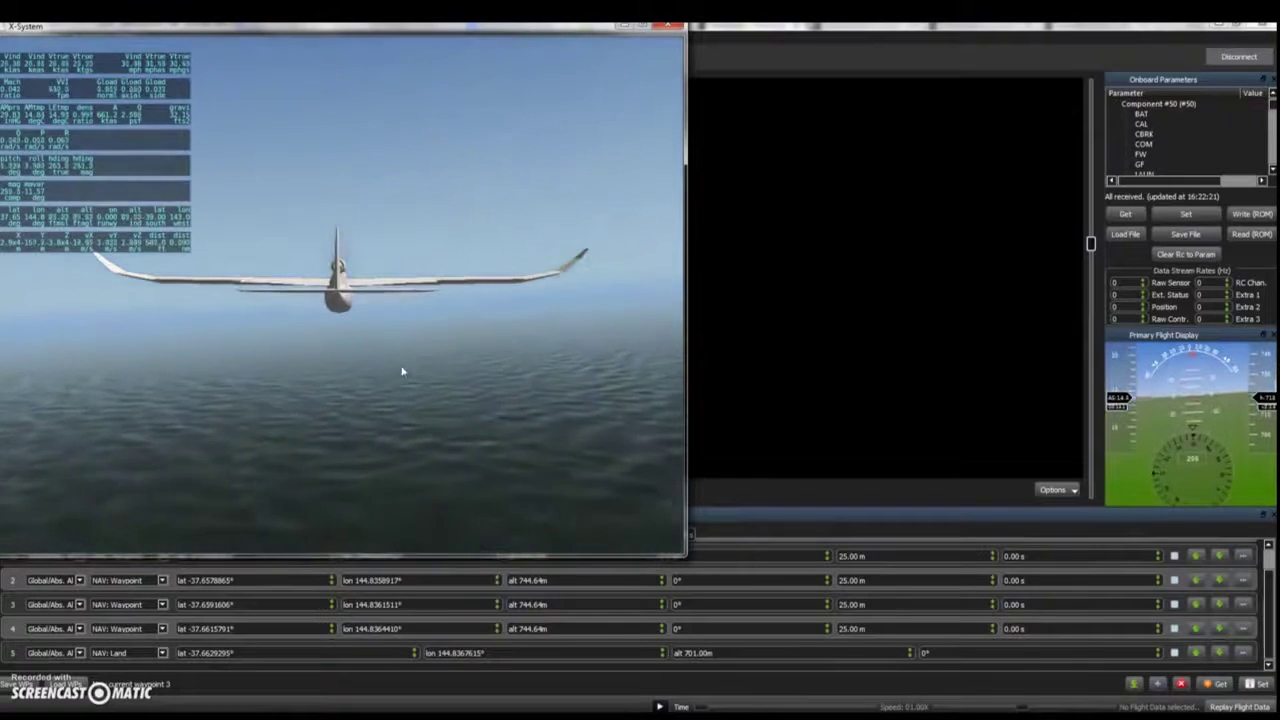
left_click(407, 374)
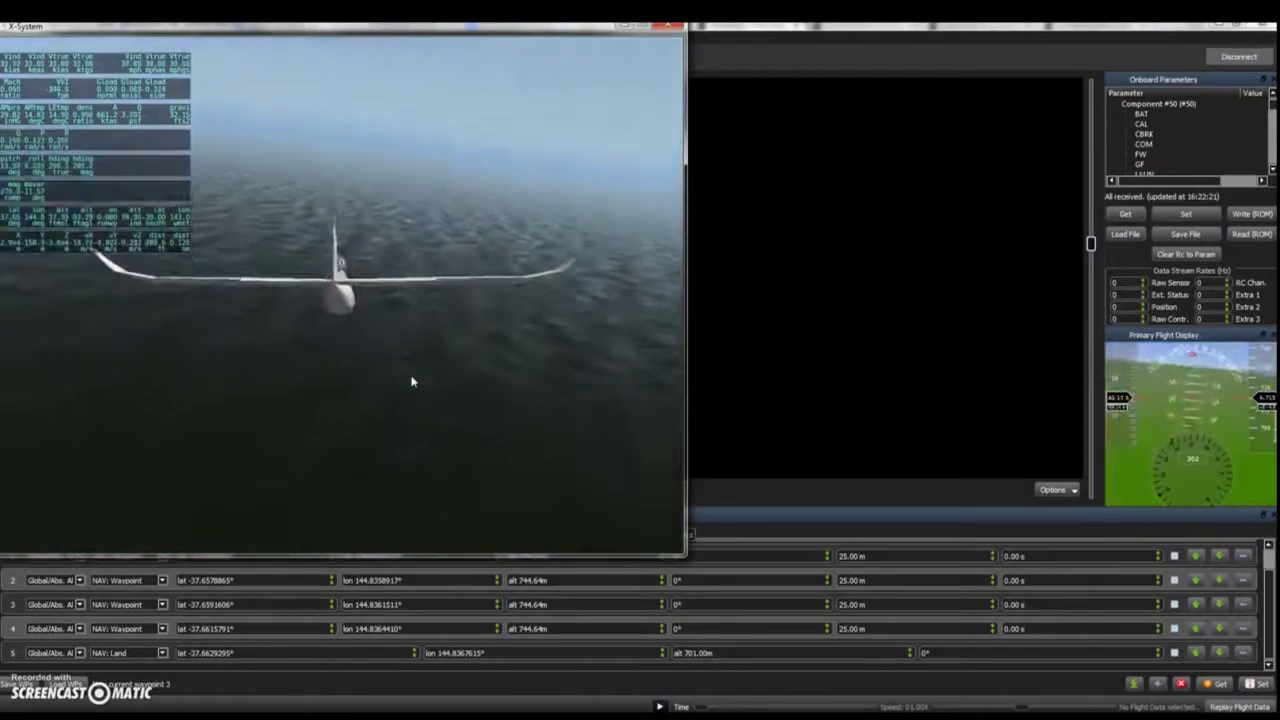
mouse_move(411, 381)
left_mouse_down()
mouse_move(471, 389)
mouse_move(400, 390)
left_mouse_up()
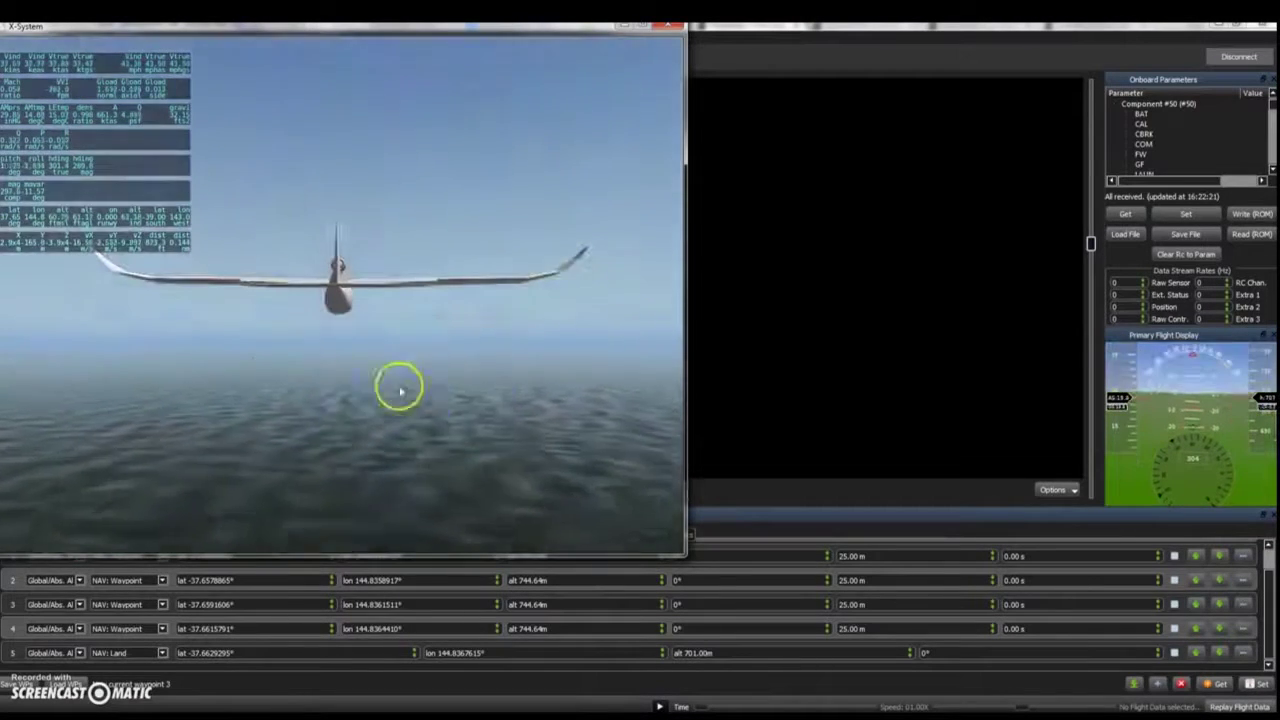
left_click(930, 42)
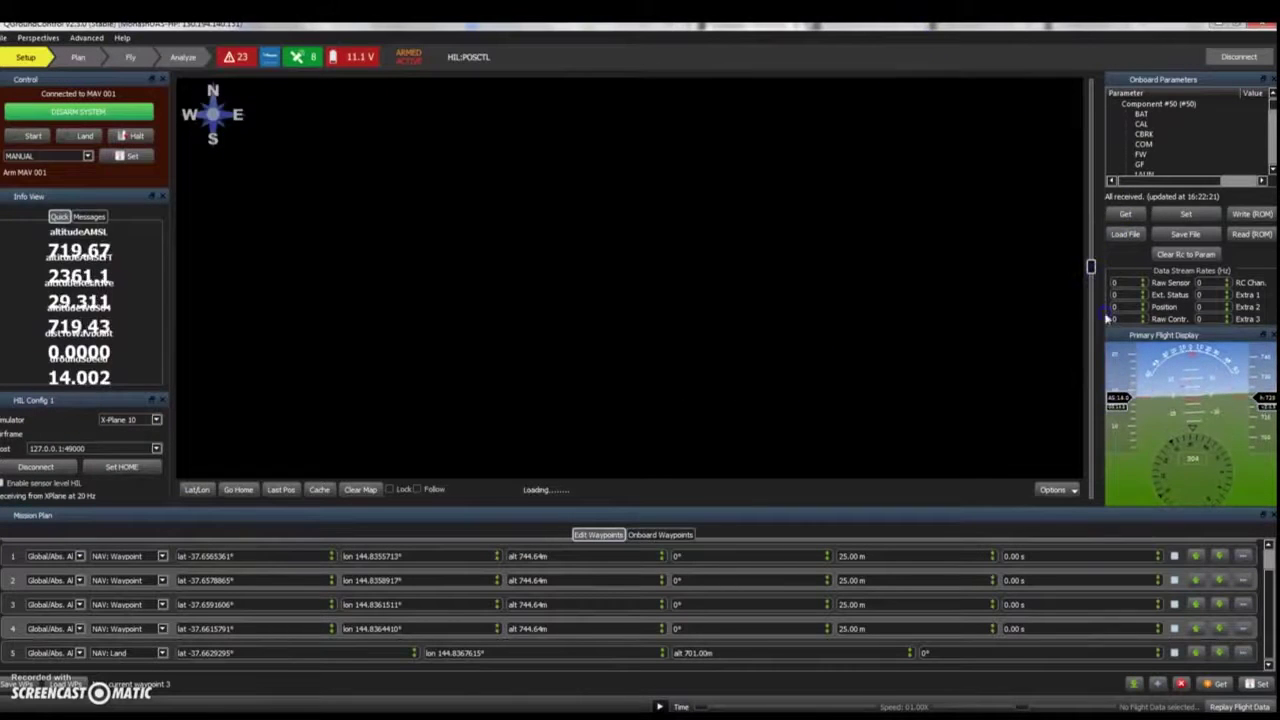
Centre the map on home, check X-Plane, then zoom out and pan west onto the runway waypoints
left_click(244, 490)
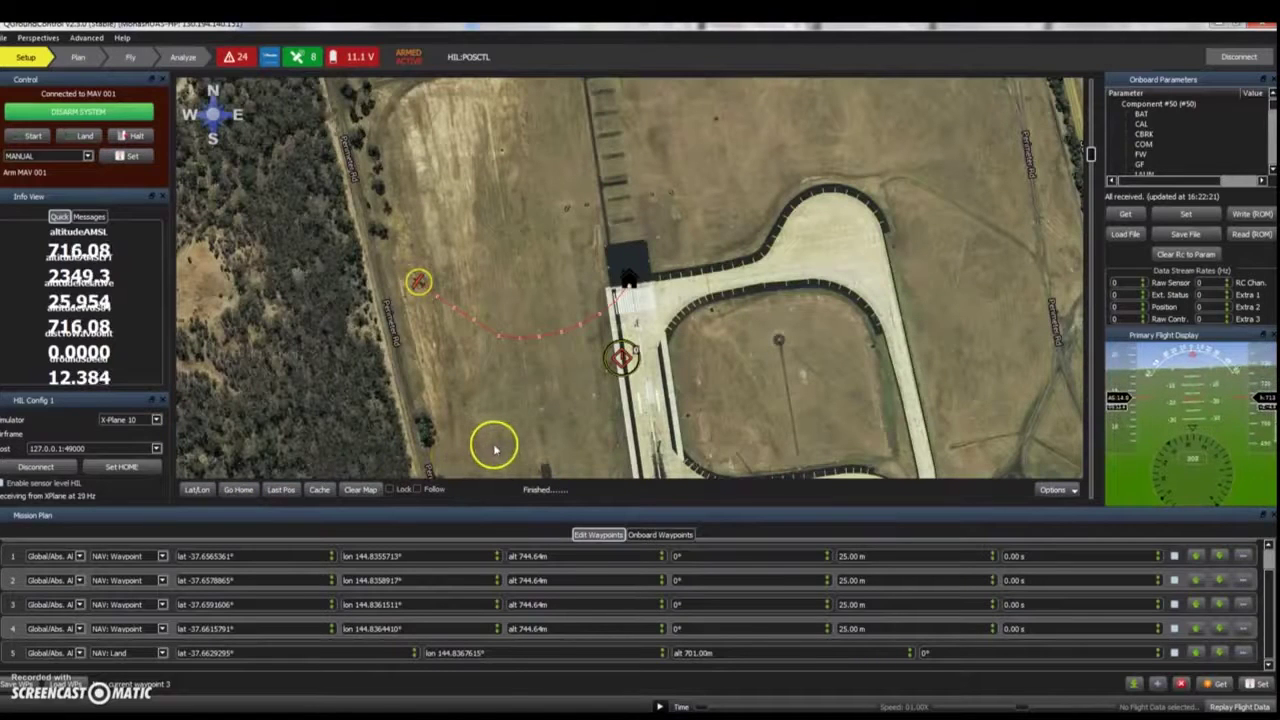
key("alt+Tab")
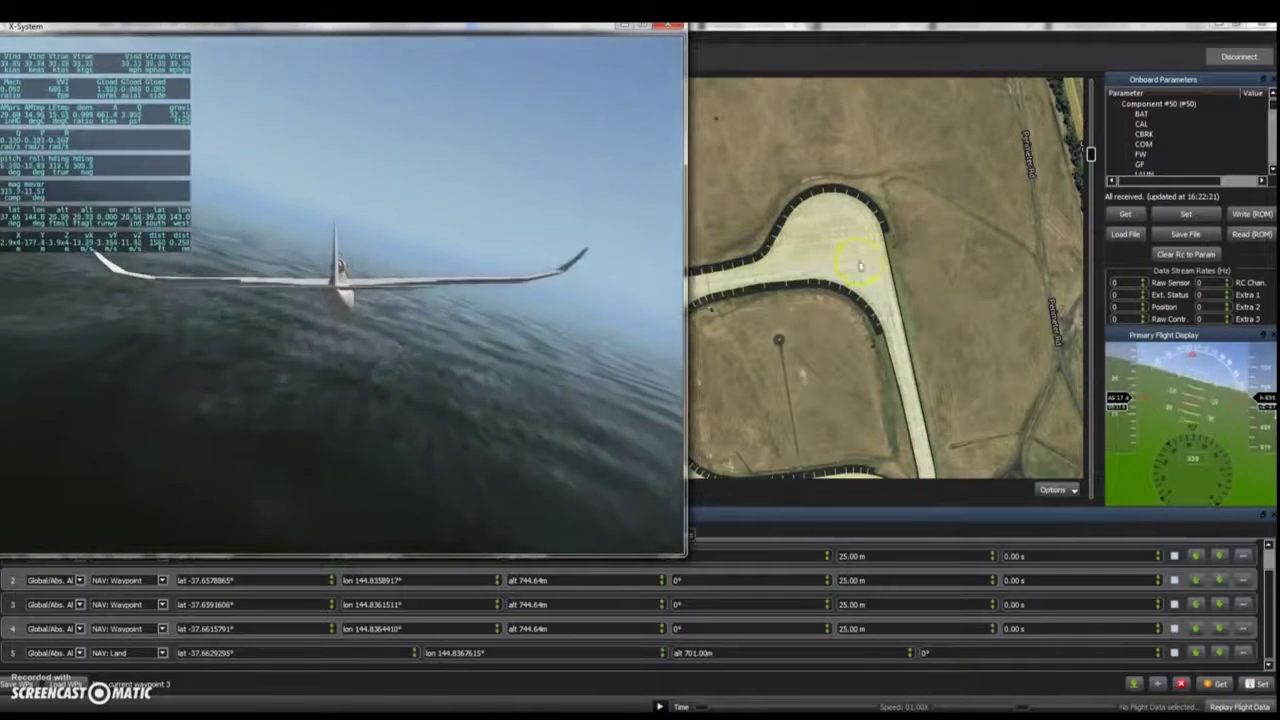
left_click(897, 32)
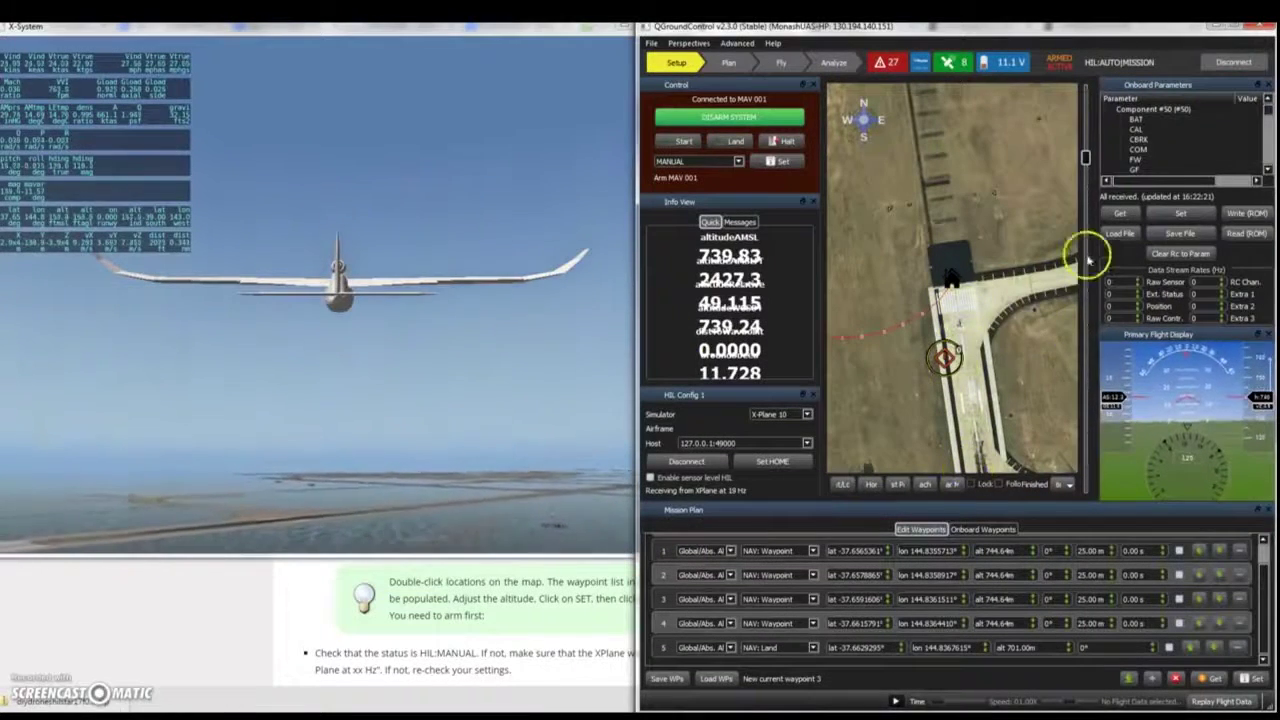
left_click_drag(1087, 158, 1085, 180)
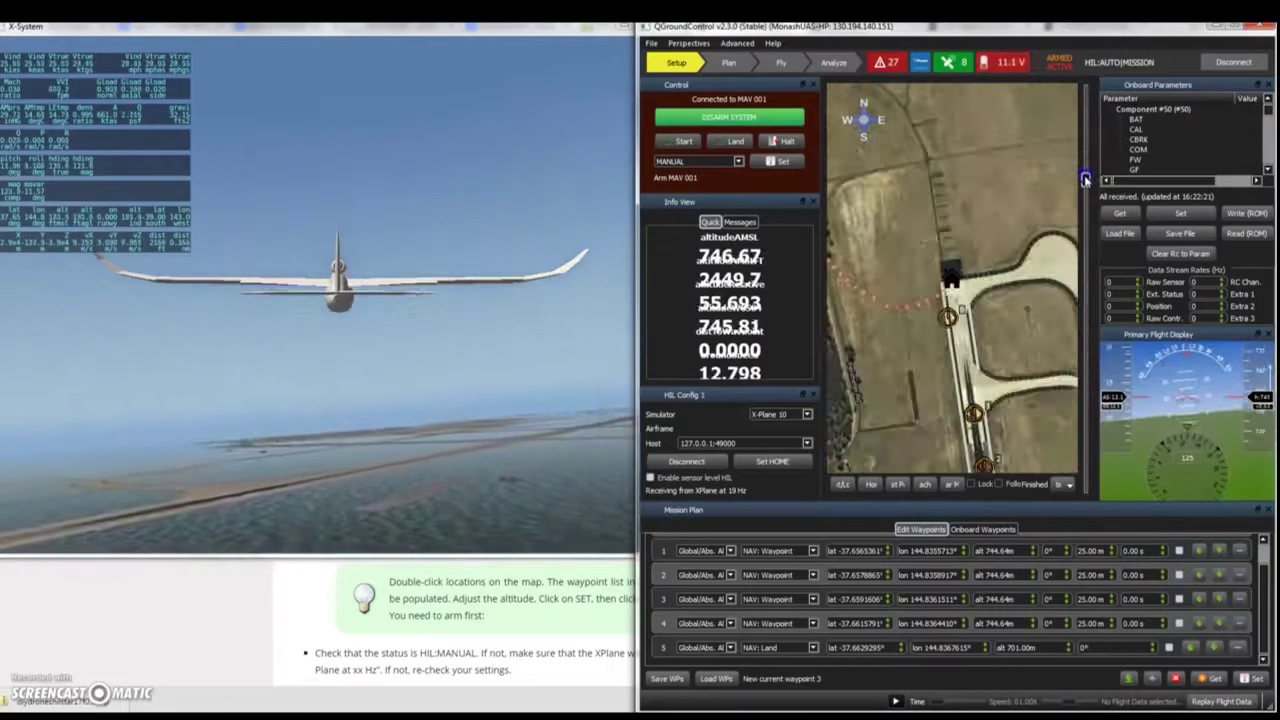
left_click_drag(990, 321, 1062, 258)
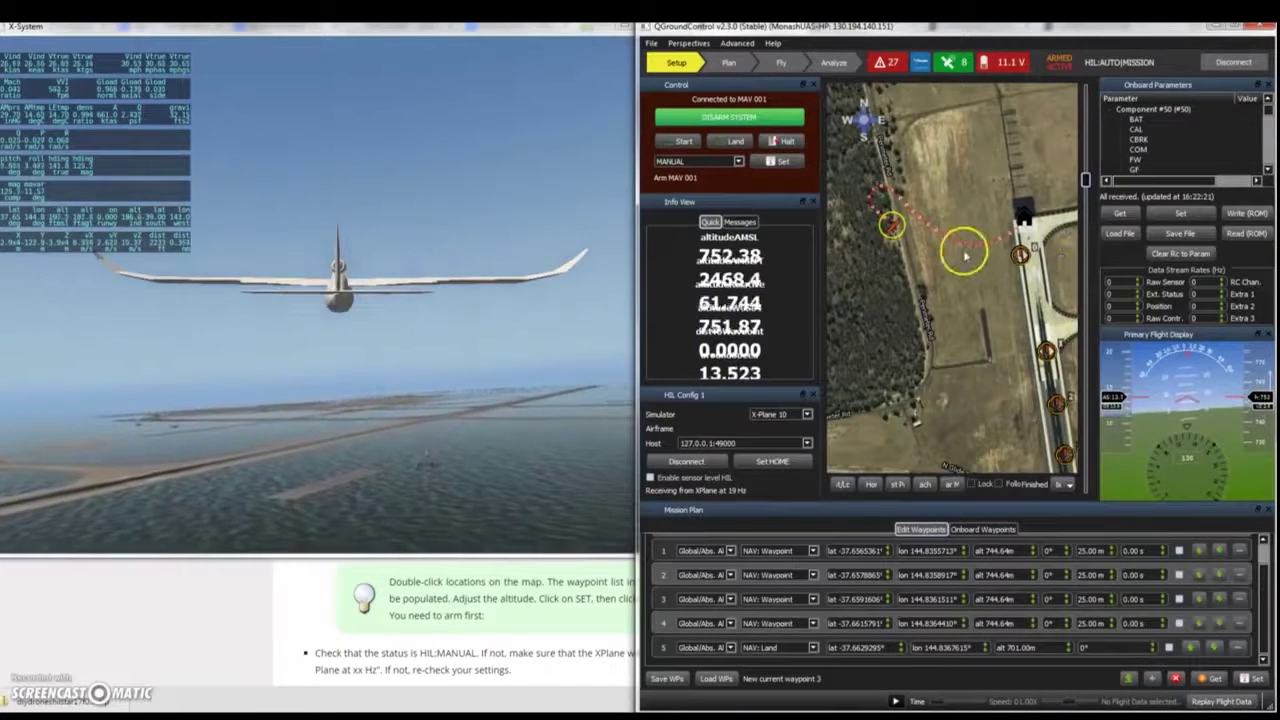
left_click(930, 250)
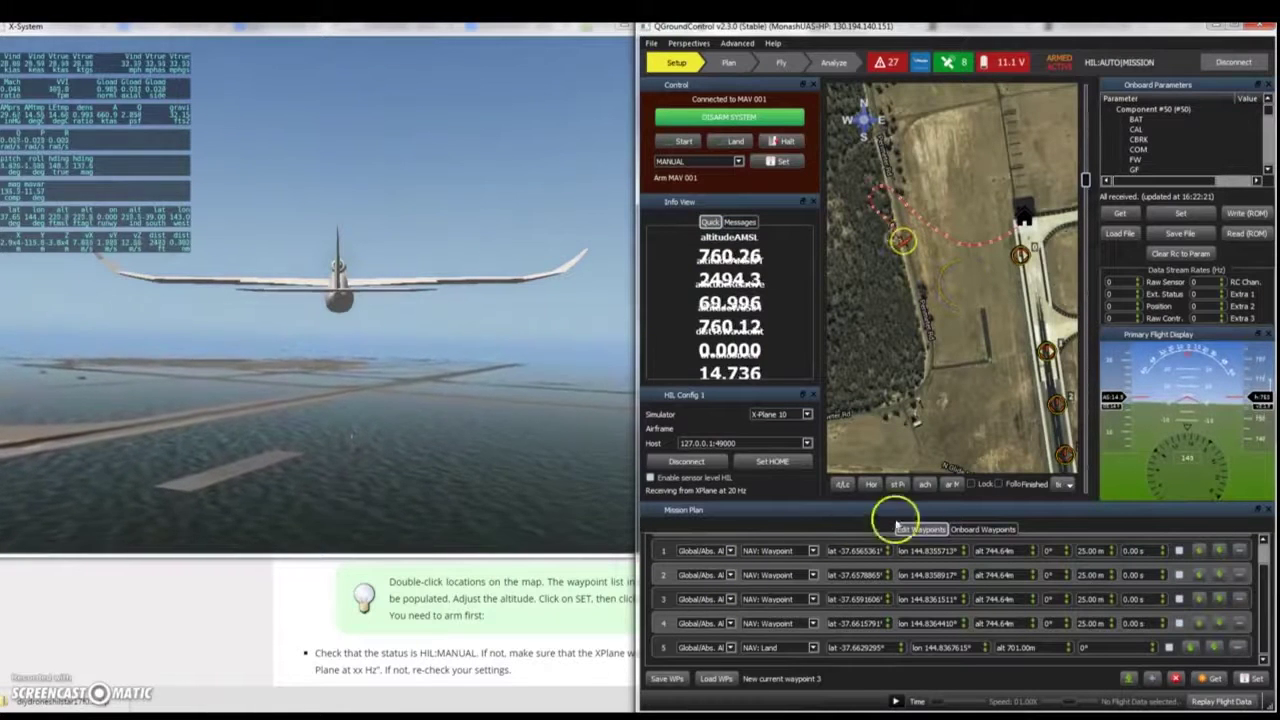
In Onboard Waypoints, make waypoint 0 current and follow the plane along the route on the map
left_click(983, 528)
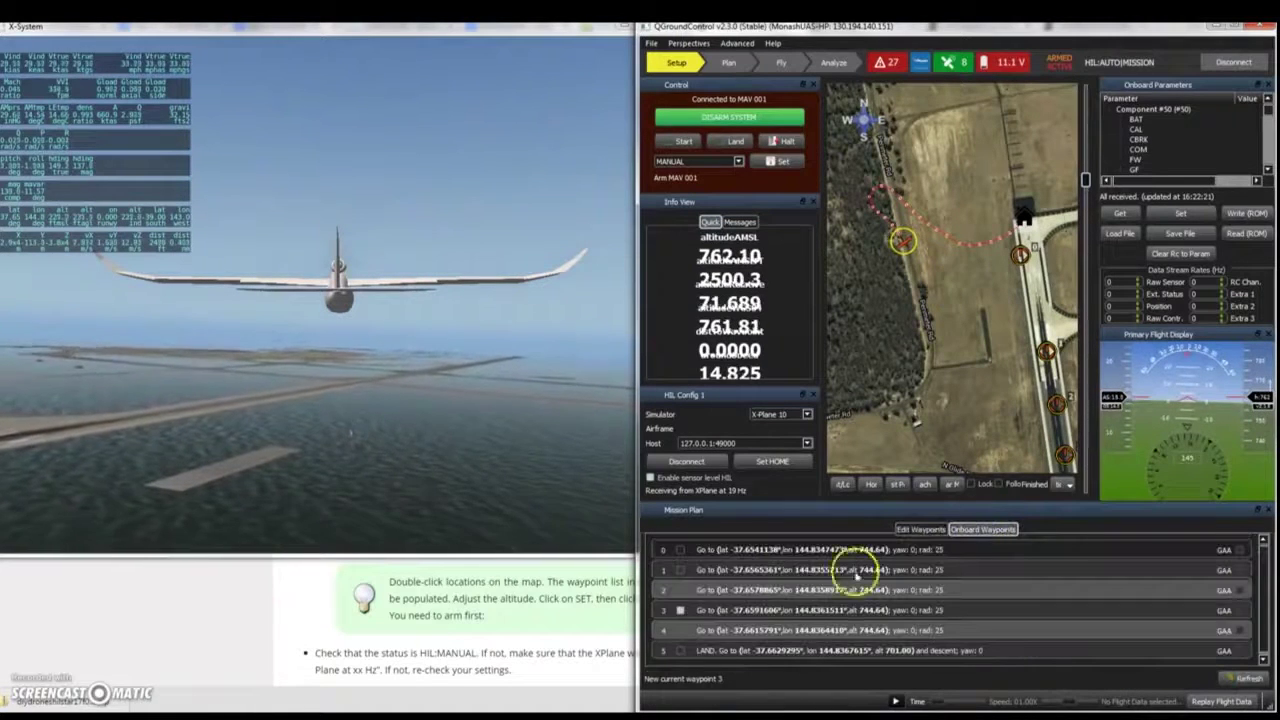
left_click(681, 551)
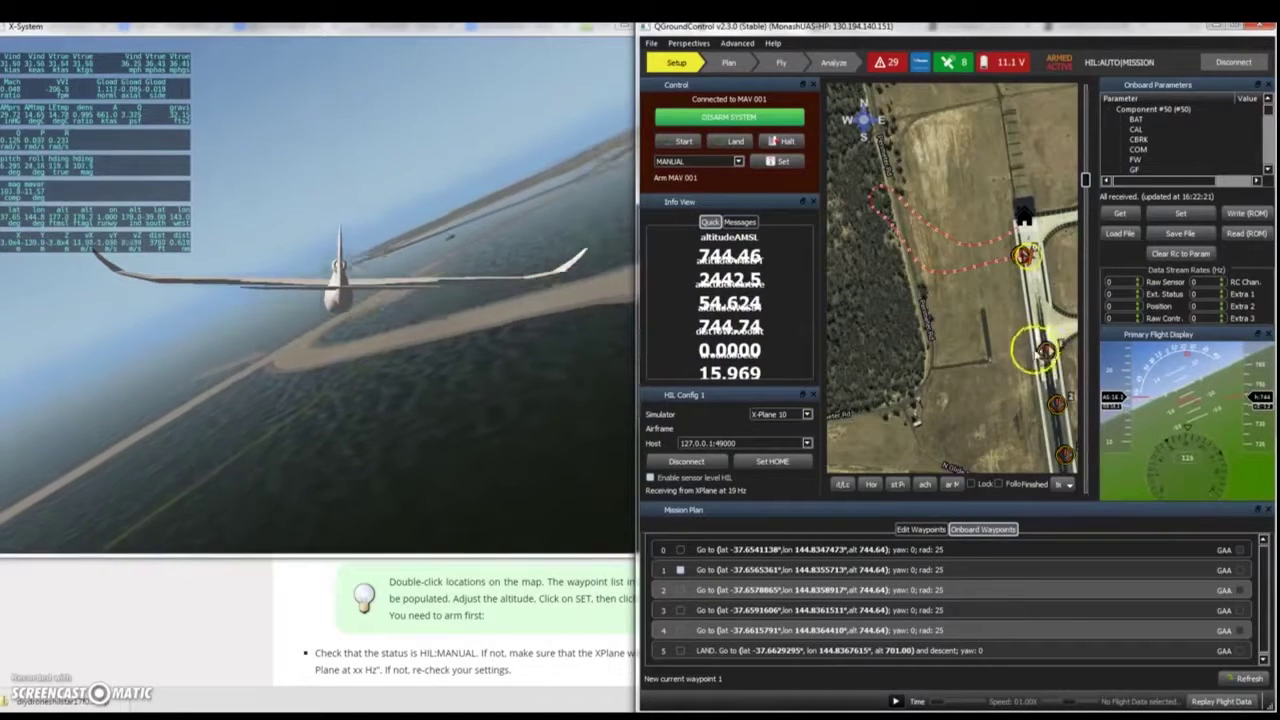
mouse_move(1044, 354)
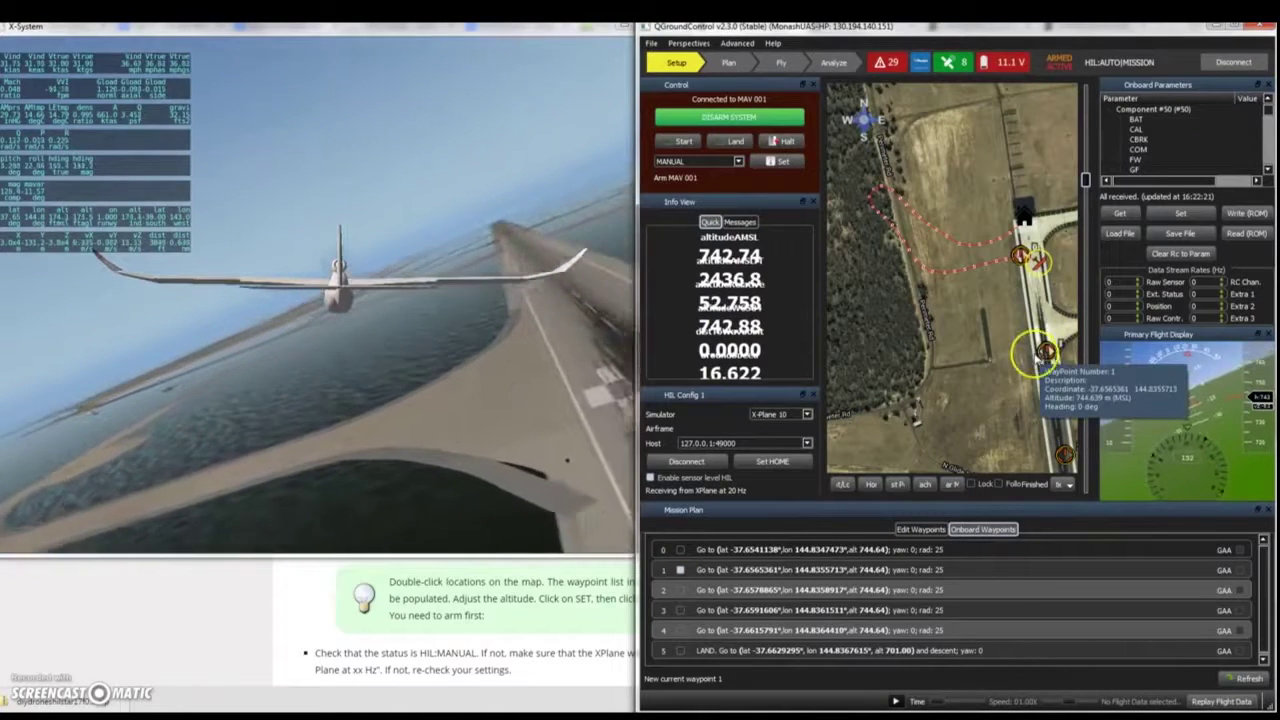
left_click(893, 313)
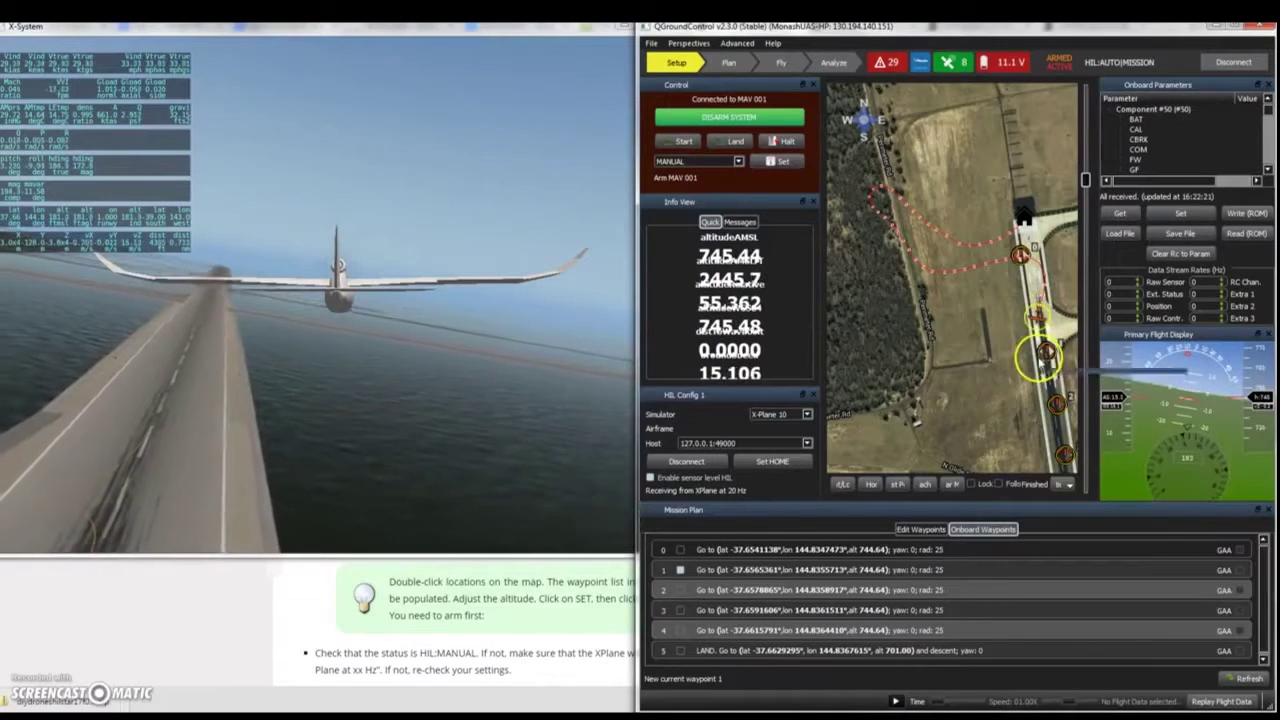
mouse_move(1045, 358)
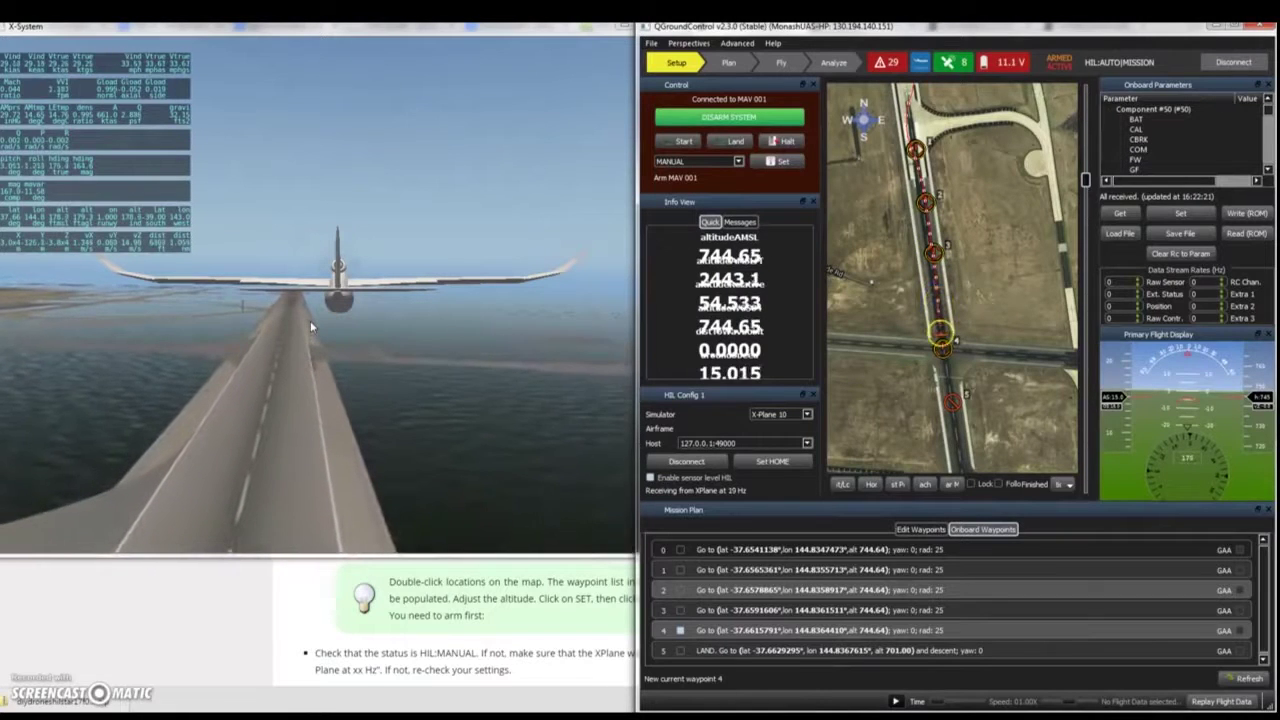
Change X-Plane's camera to a view from behind the EasyStar to watch its landing leg
left_click(312, 316)
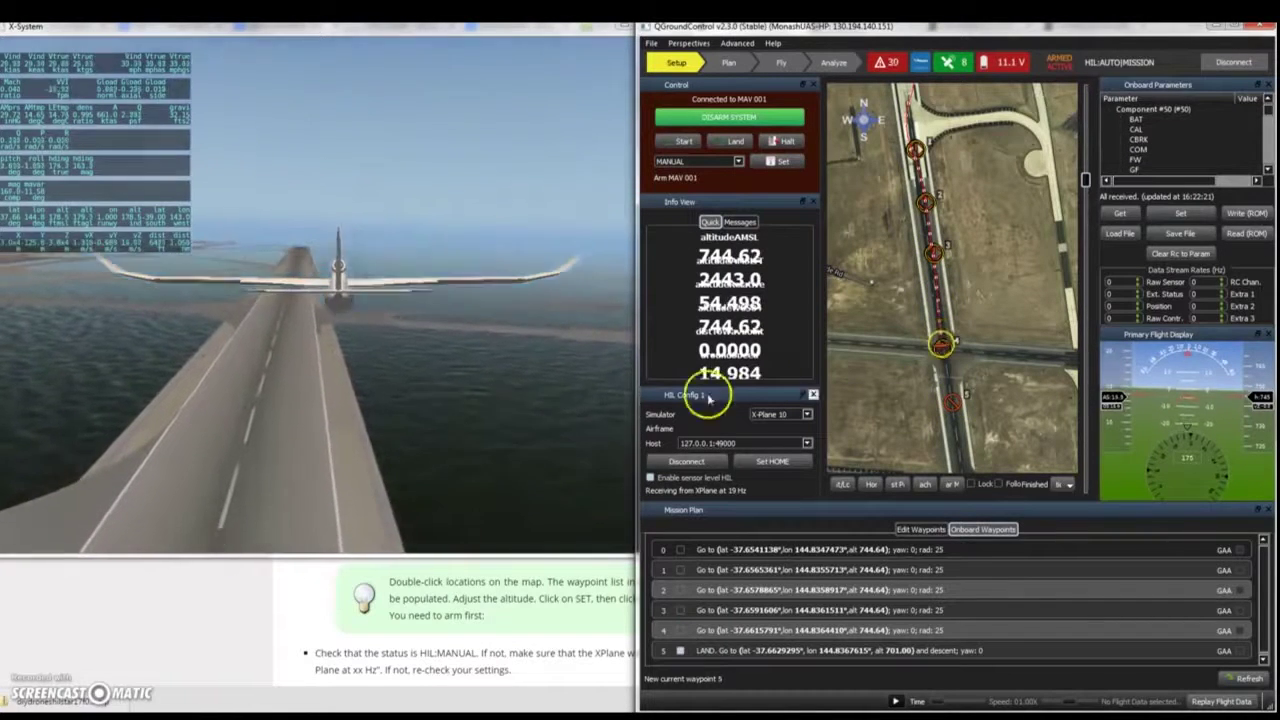
left_click(295, 310)
left_click(340, 304)
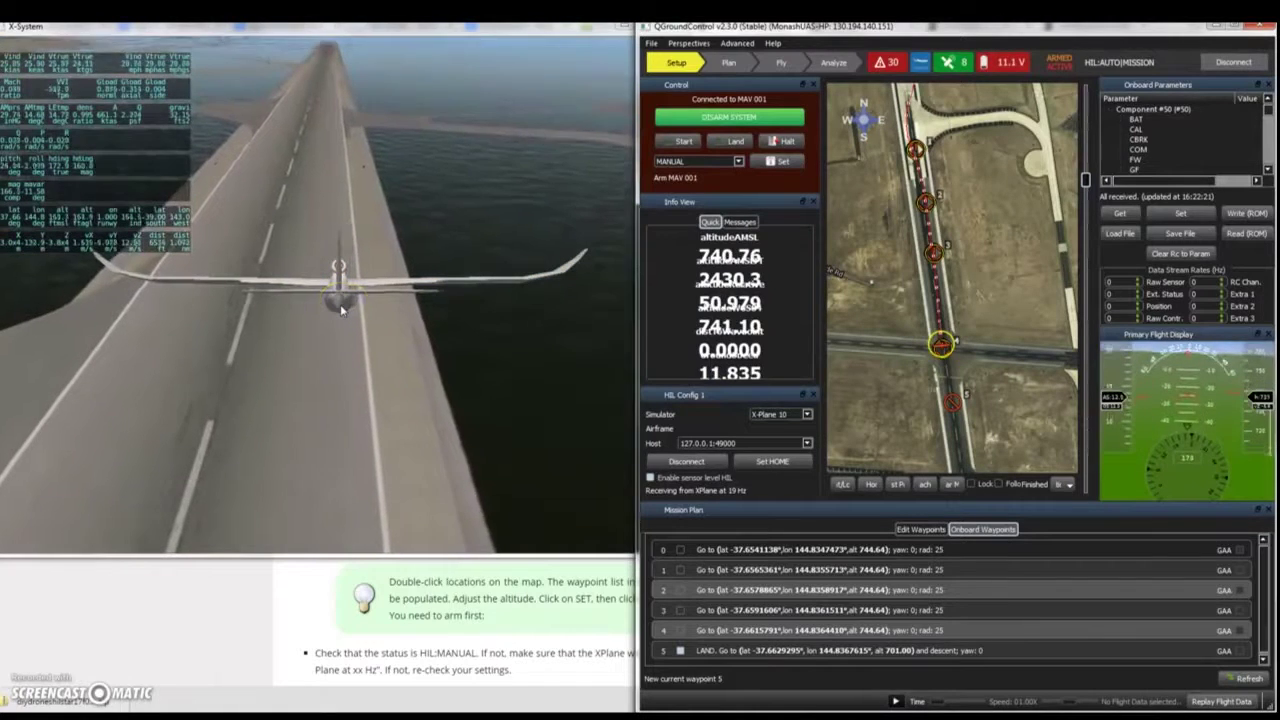
left_click(1257, 400)
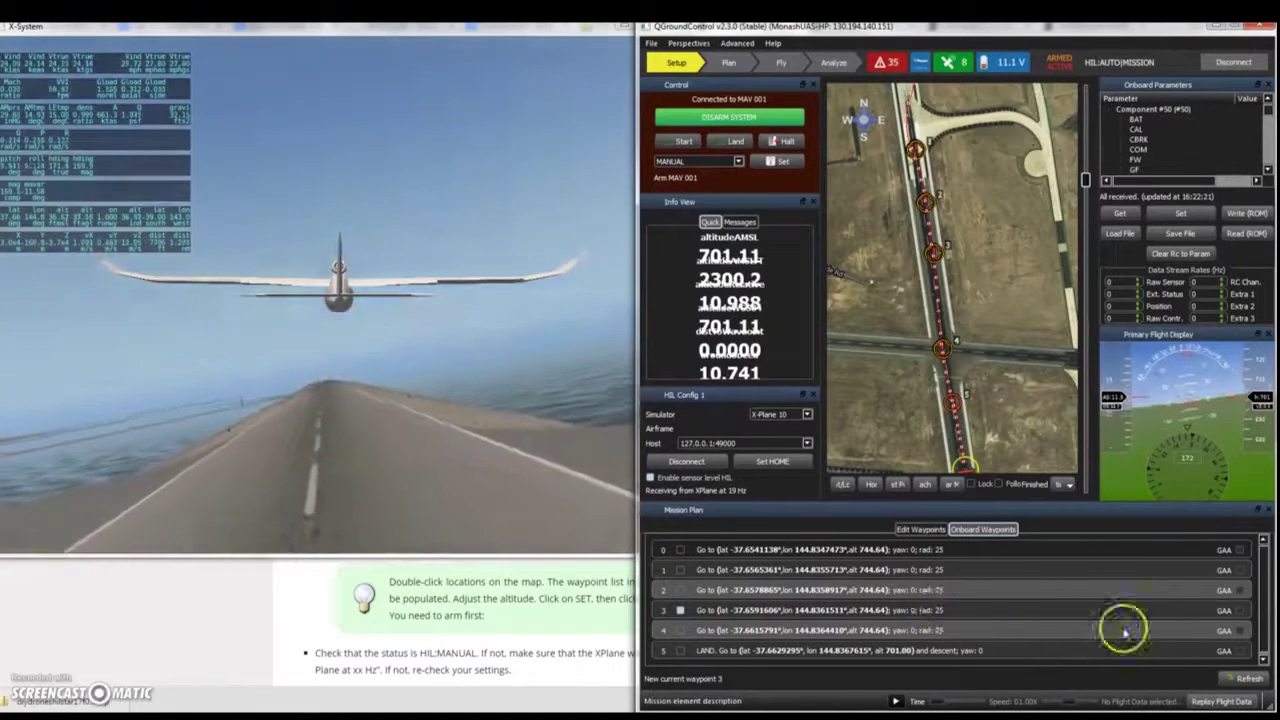
In Edit Waypoints, remove all six waypoints, including the final Land waypoint, until the list is empty
left_click(917, 531)
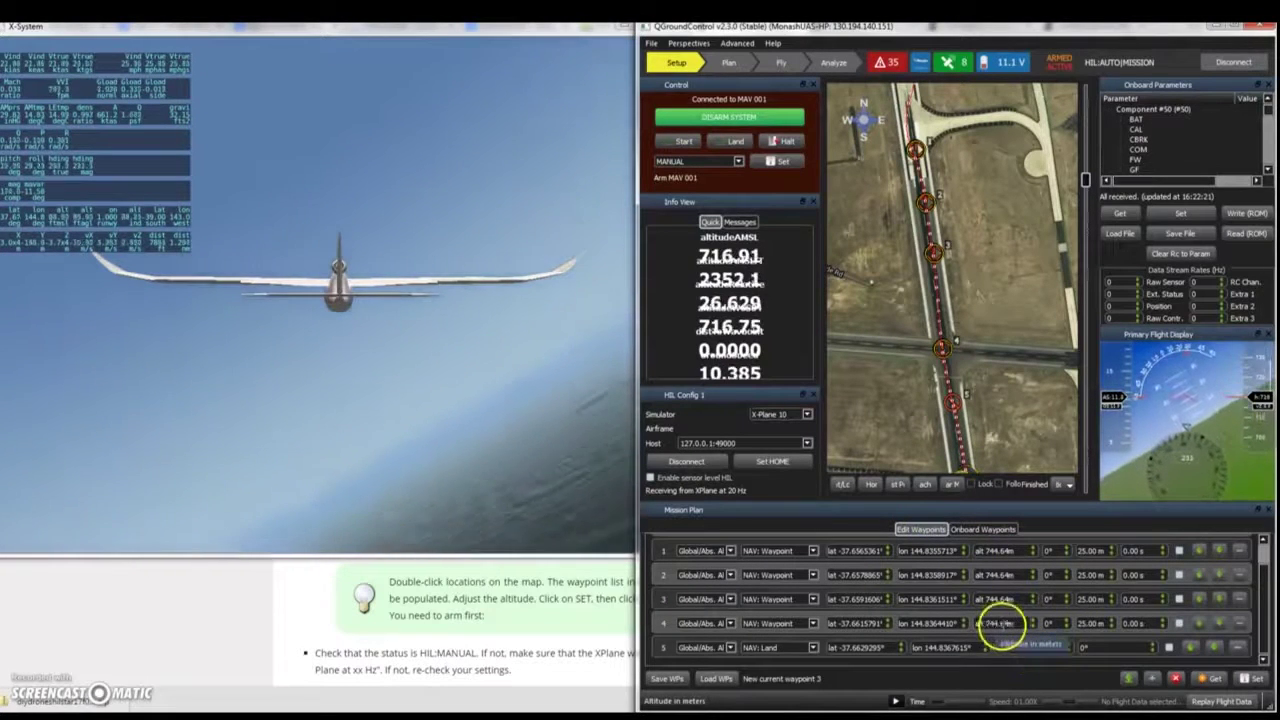
left_click(1239, 551)
left_click(1239, 553)
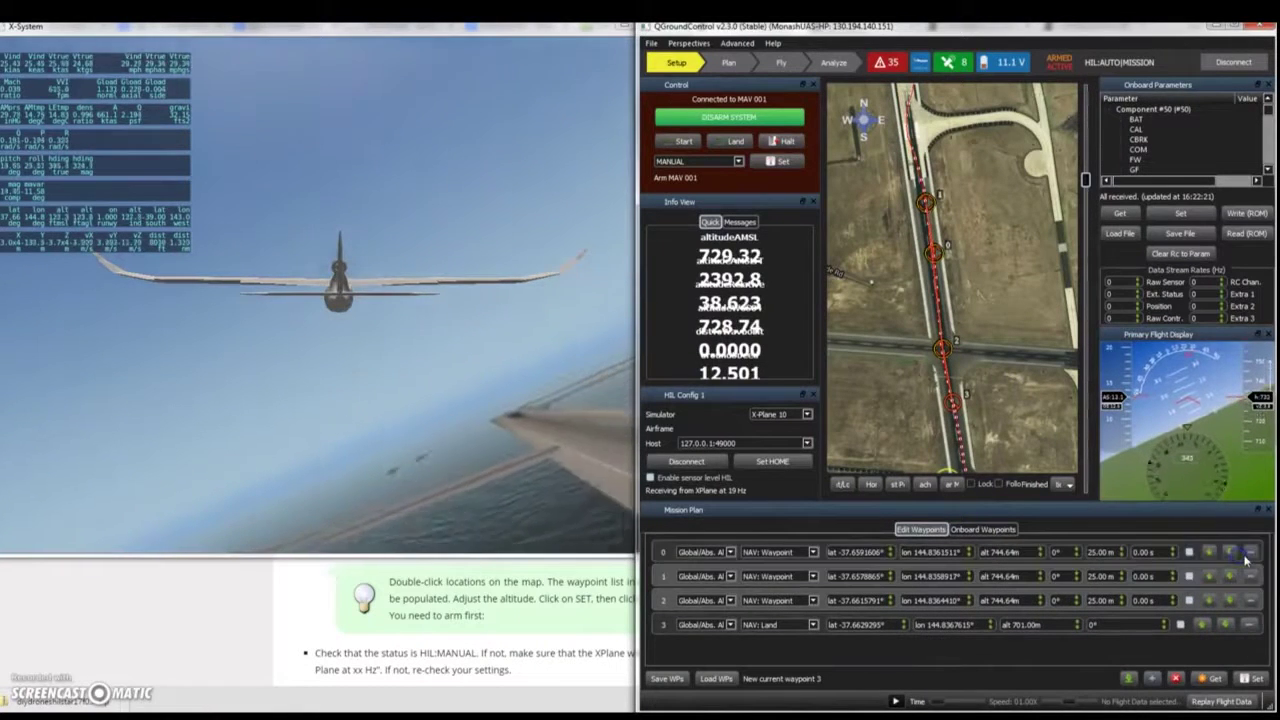
left_click(1240, 553)
left_click(1250, 552)
left_click(1253, 552)
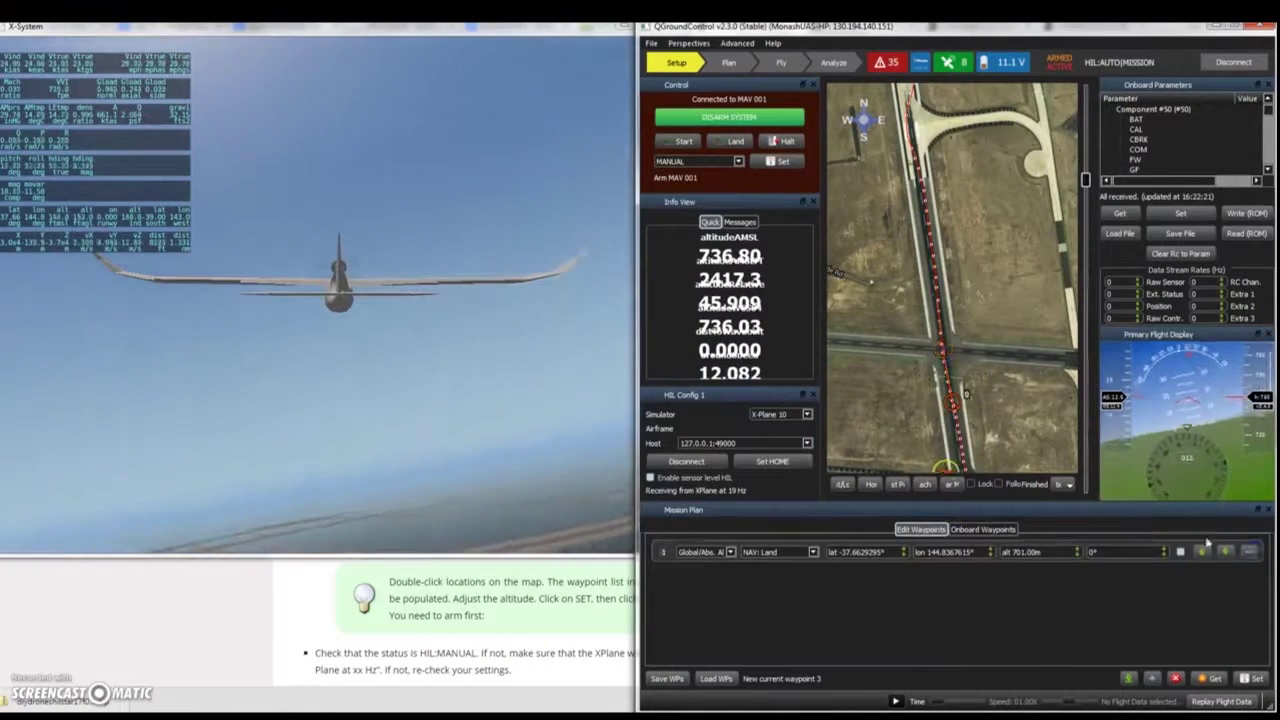
left_click(1250, 552)
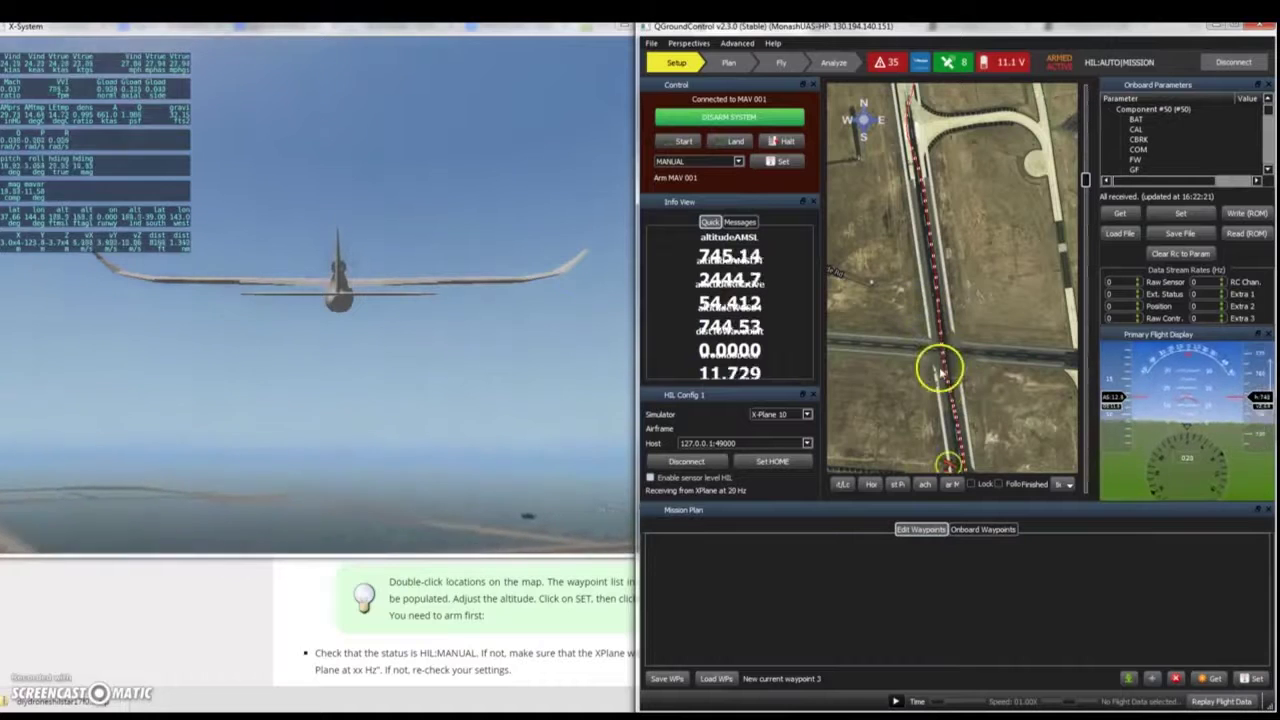
Place five new waypoints on the map around the runway crossing southwest of the airfield
double_click(886, 393)
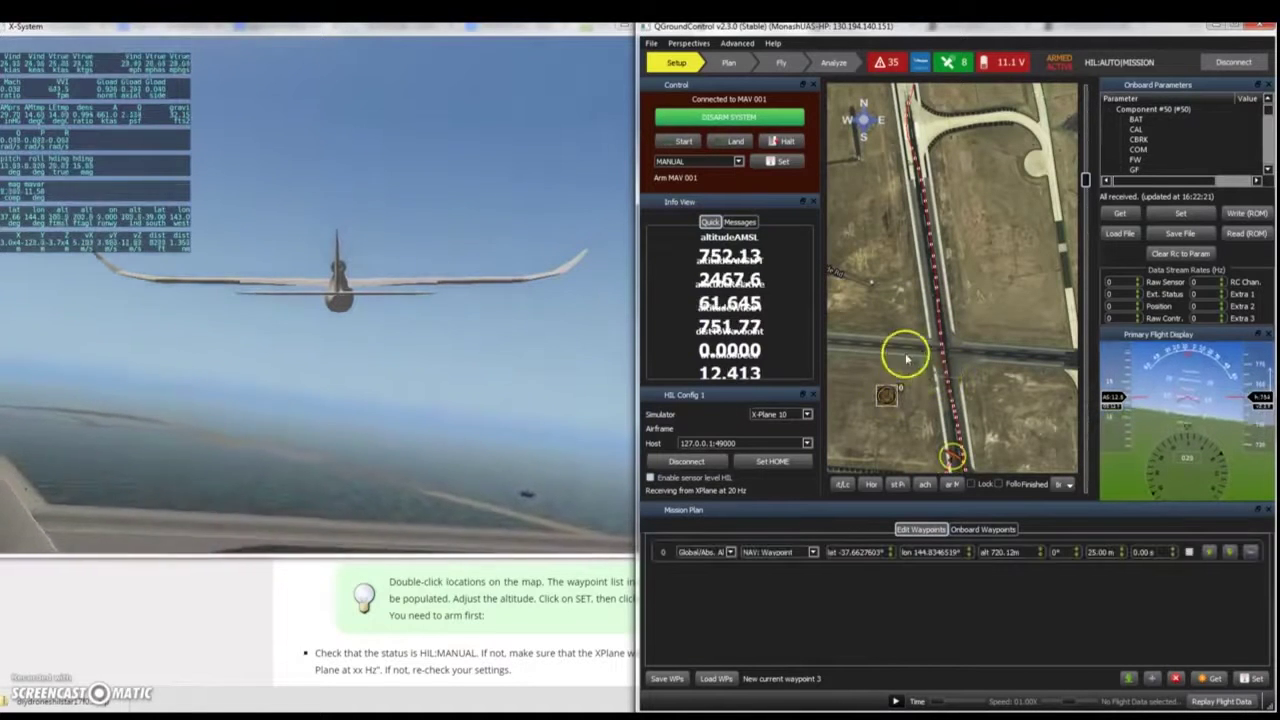
double_click(900, 358)
double_click(936, 365)
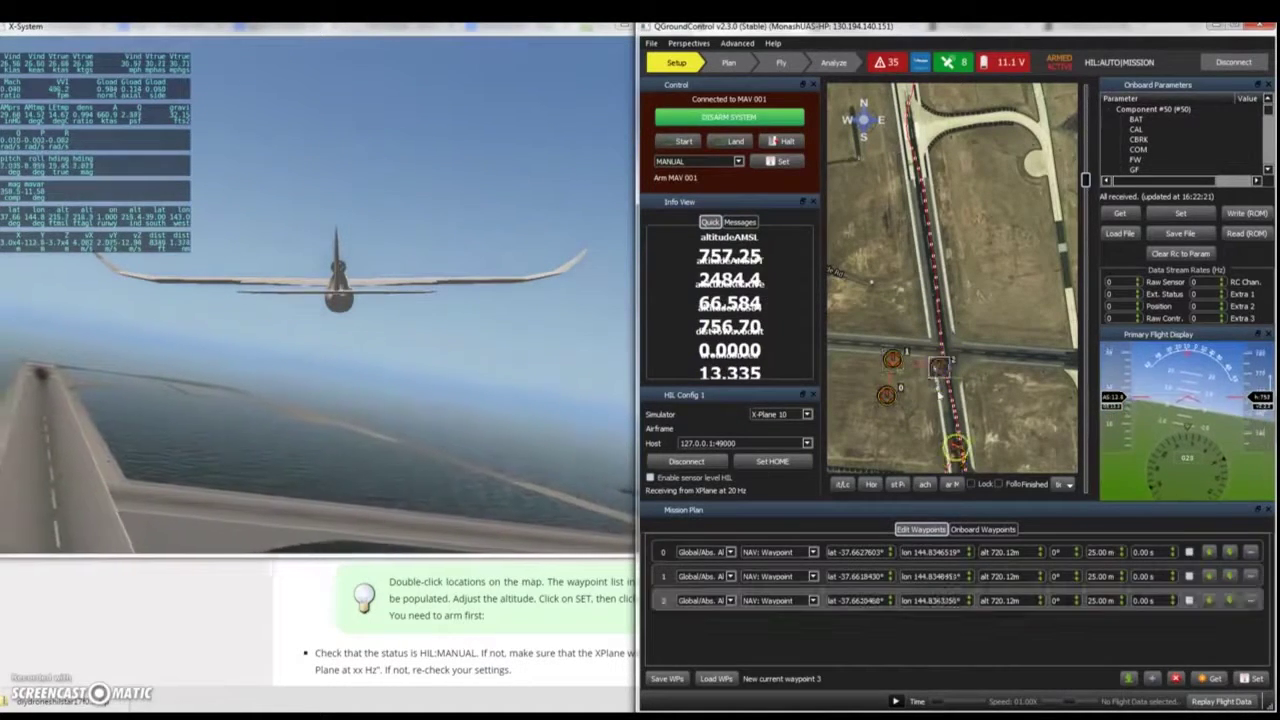
double_click(934, 403)
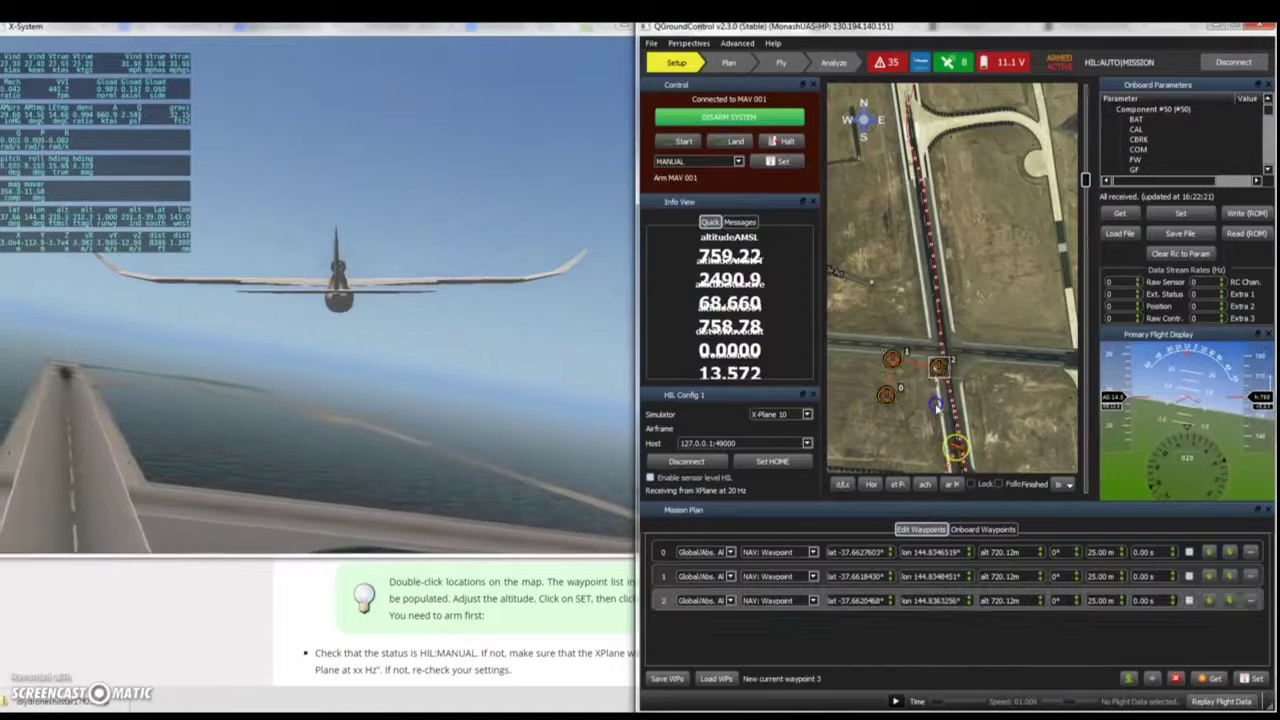
double_click(886, 398)
mouse_move(543, 49)
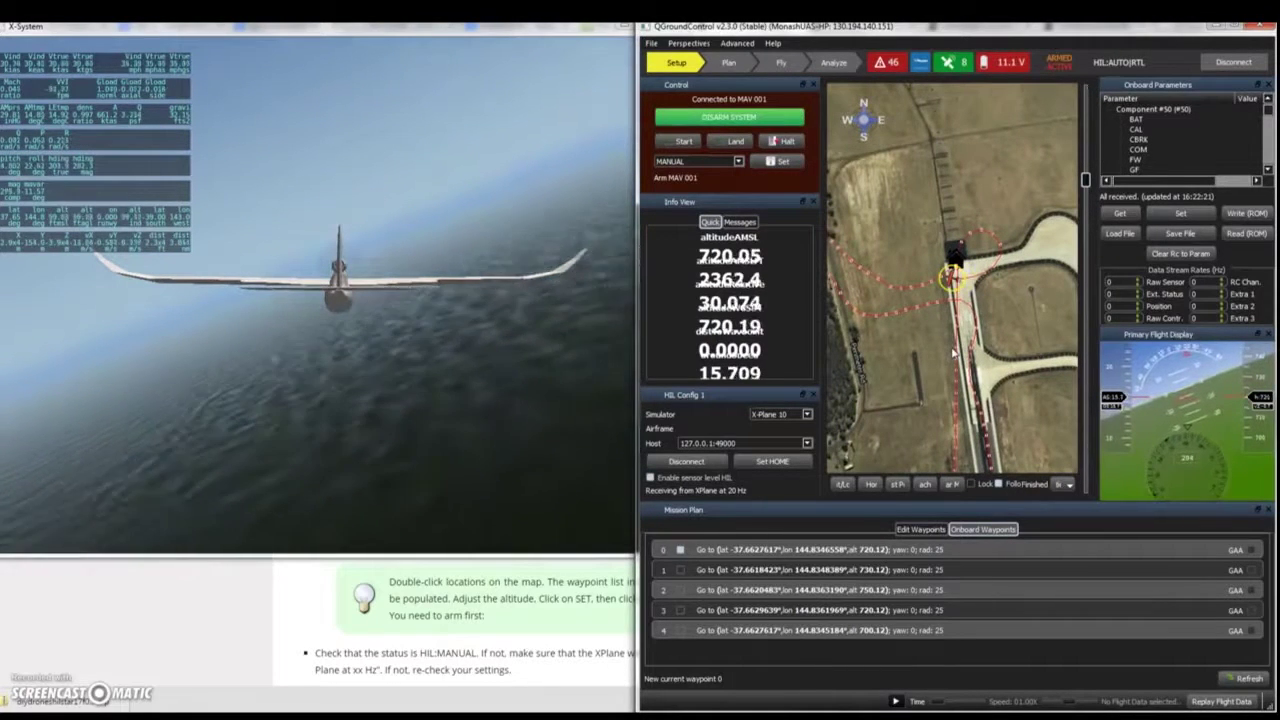
Bring X-Plane's chase view of the EasyStar returning to launch to the front
key("alt+Tab")
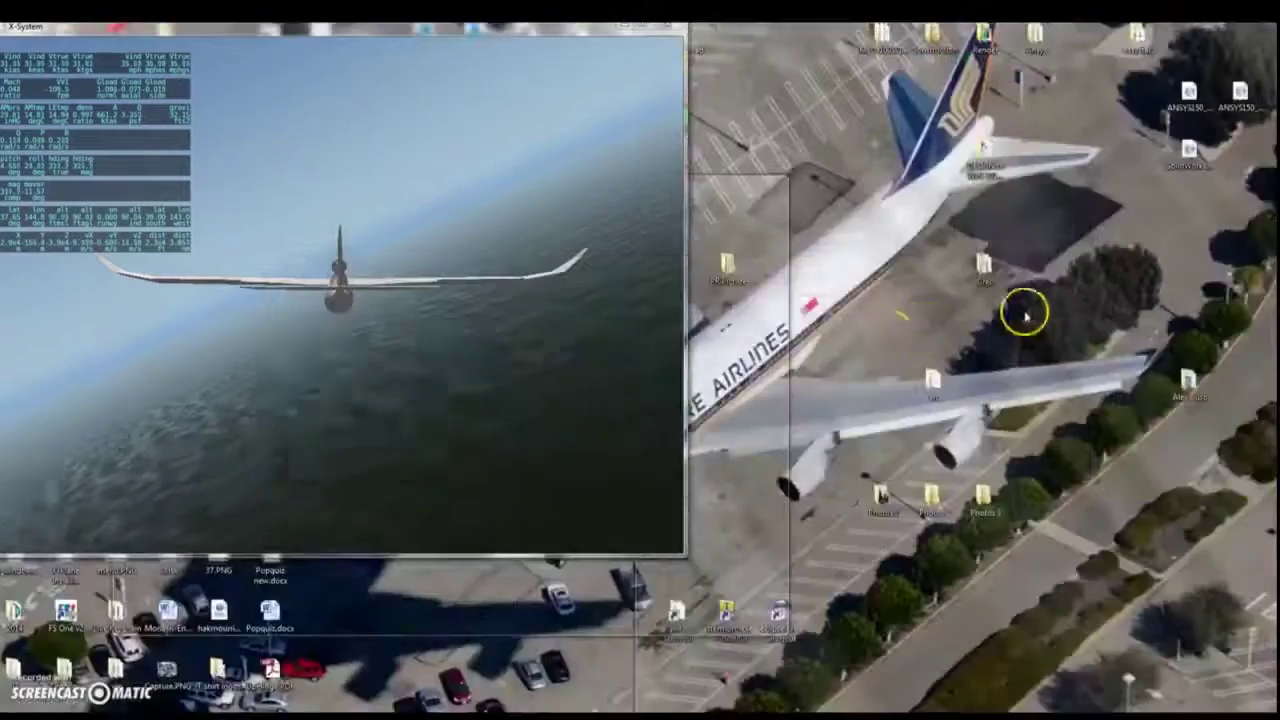